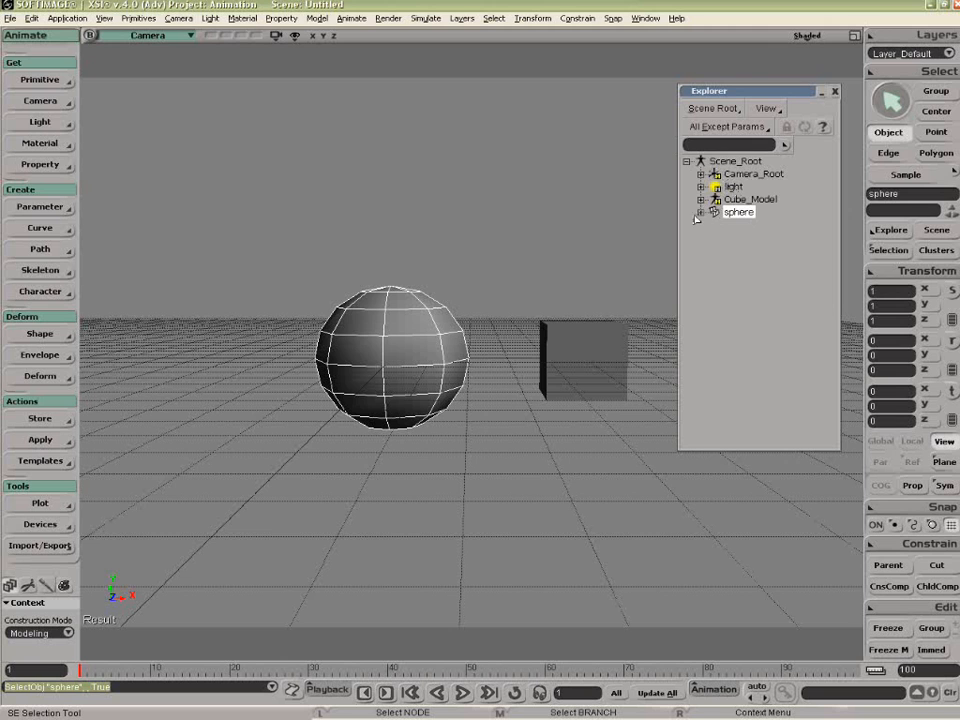
Expand the sphere's Kinematics node in the Explorer and key the sphere's local rotation at frame 1
click(701, 213)
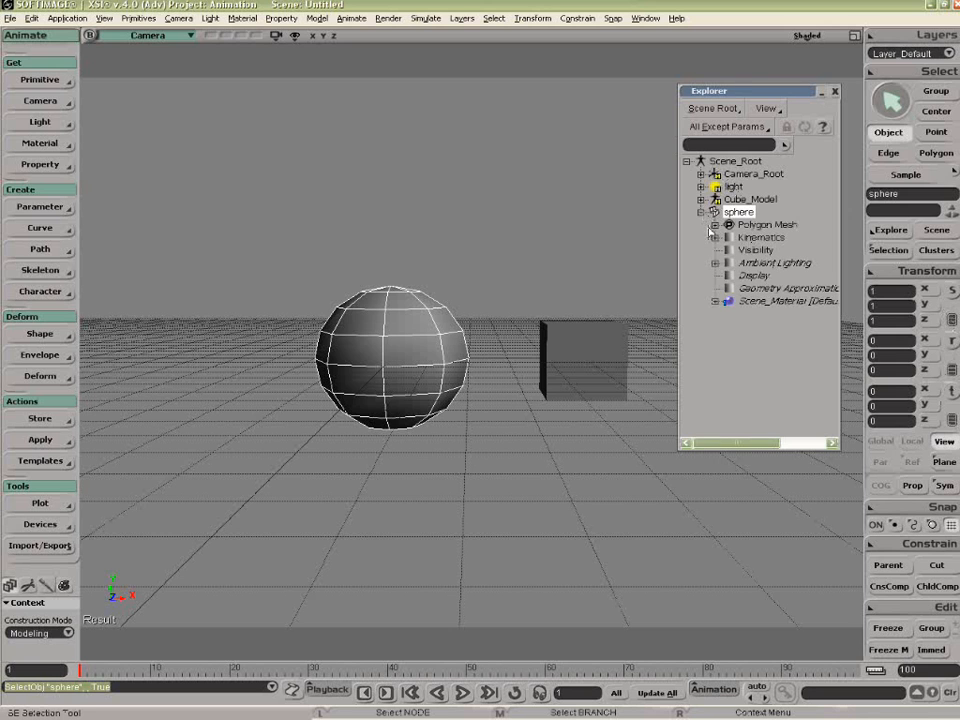
click(715, 238)
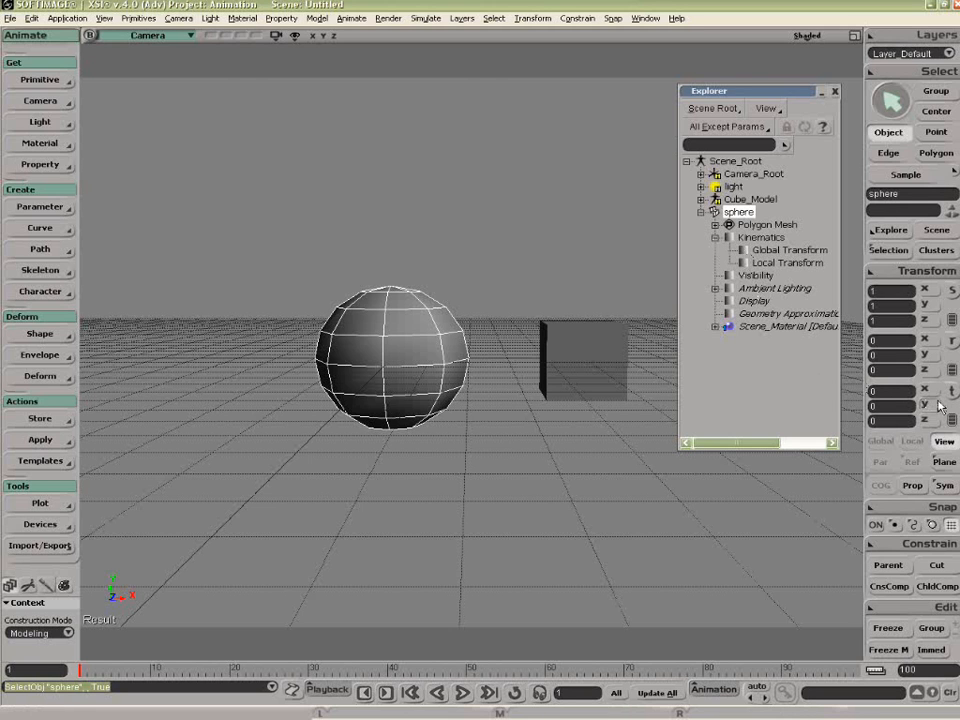
click(949, 350)
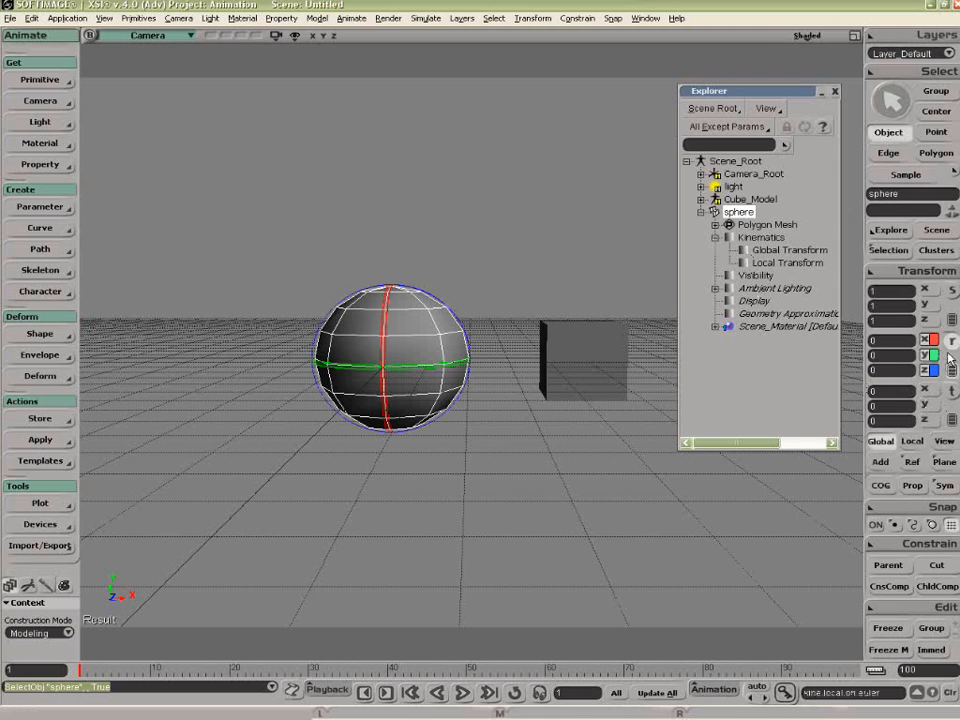
click(785, 693)
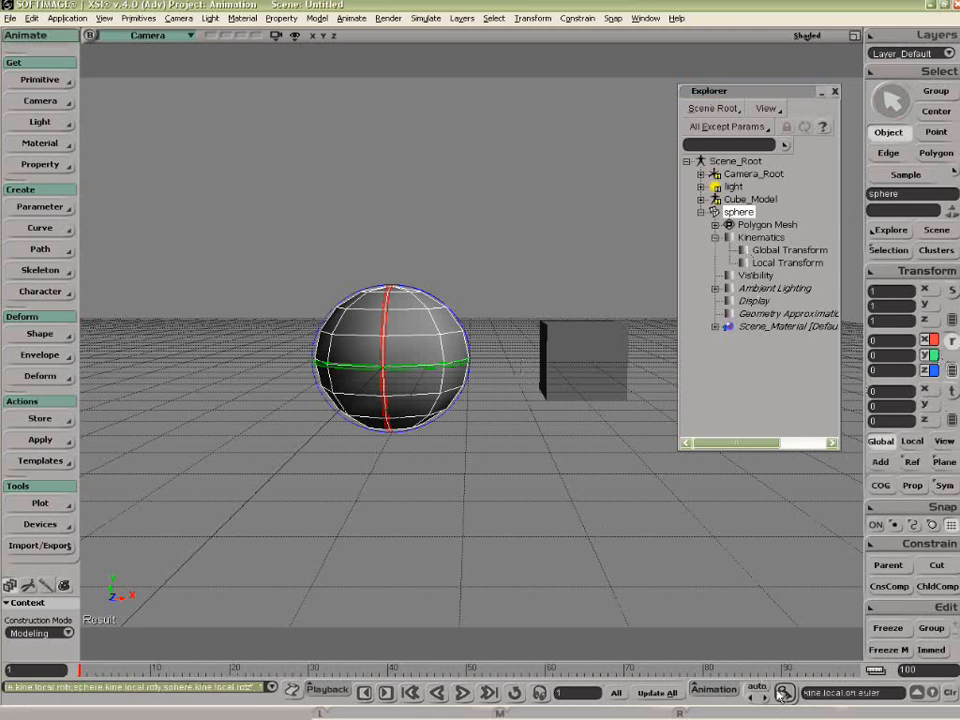
At frame 10, rotate the sphere to about -79.7° around X and key the rotation, returning to frame 1
click(151, 669)
drag(395, 356, 430, 405)
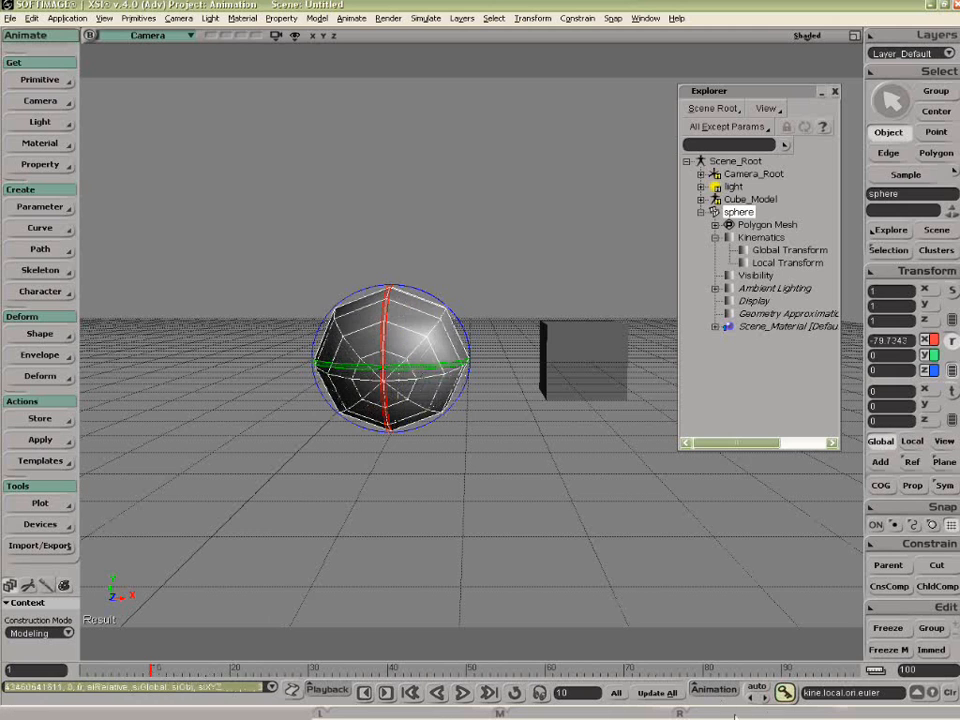
click(791, 698)
drag(148, 670, 80, 669)
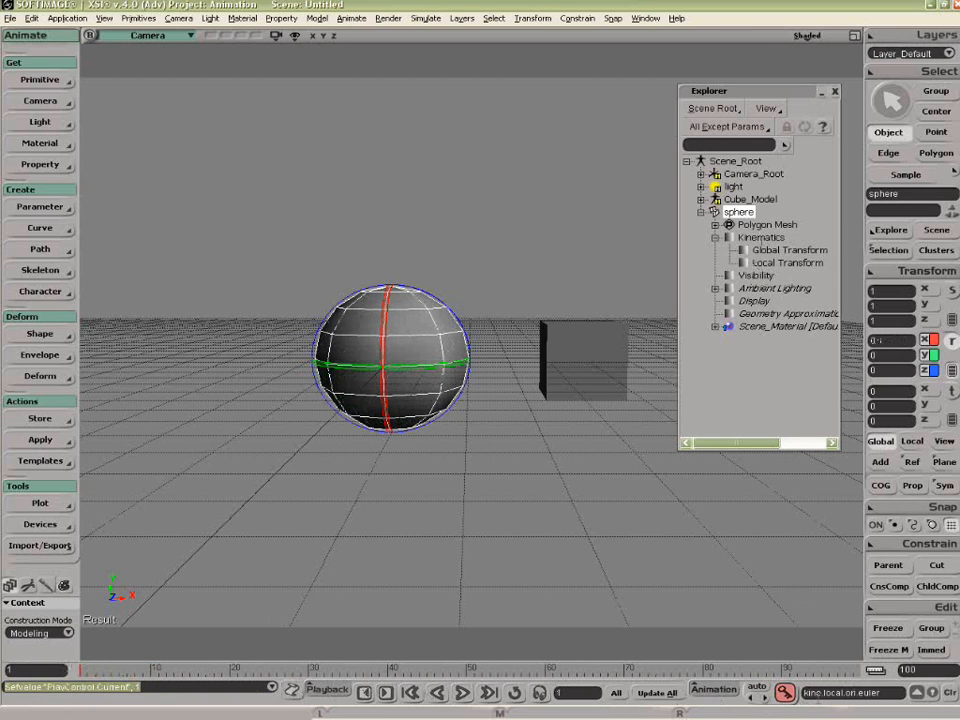
Filter the Explorer by All + Animatable Params and expand the sphere's Local Transform down to the Euler X, Y and Z curves
click(817, 693)
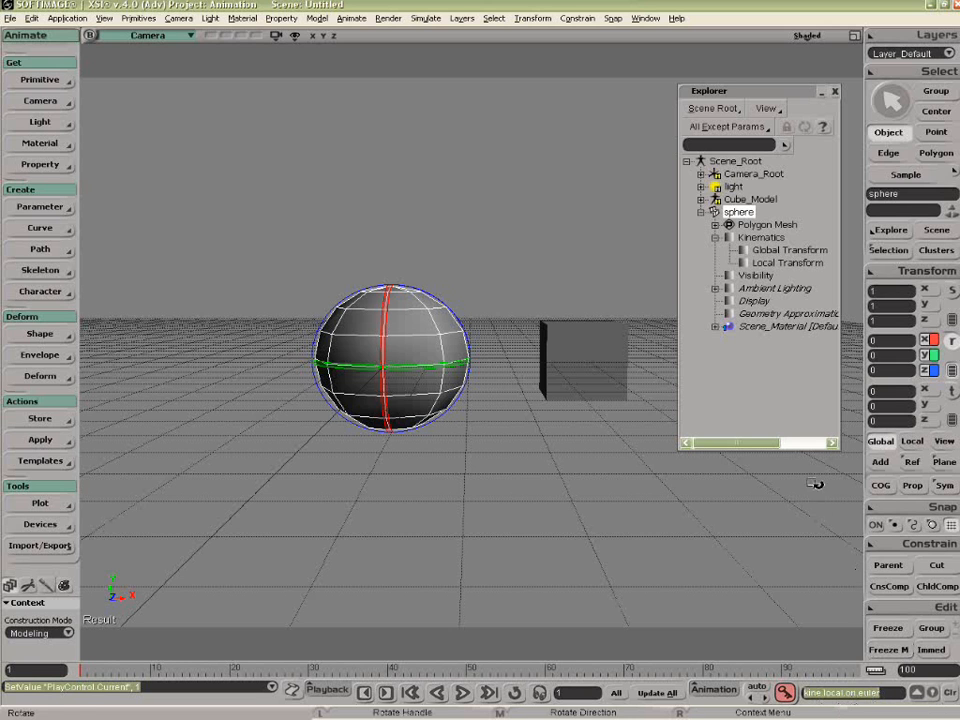
click(742, 127)
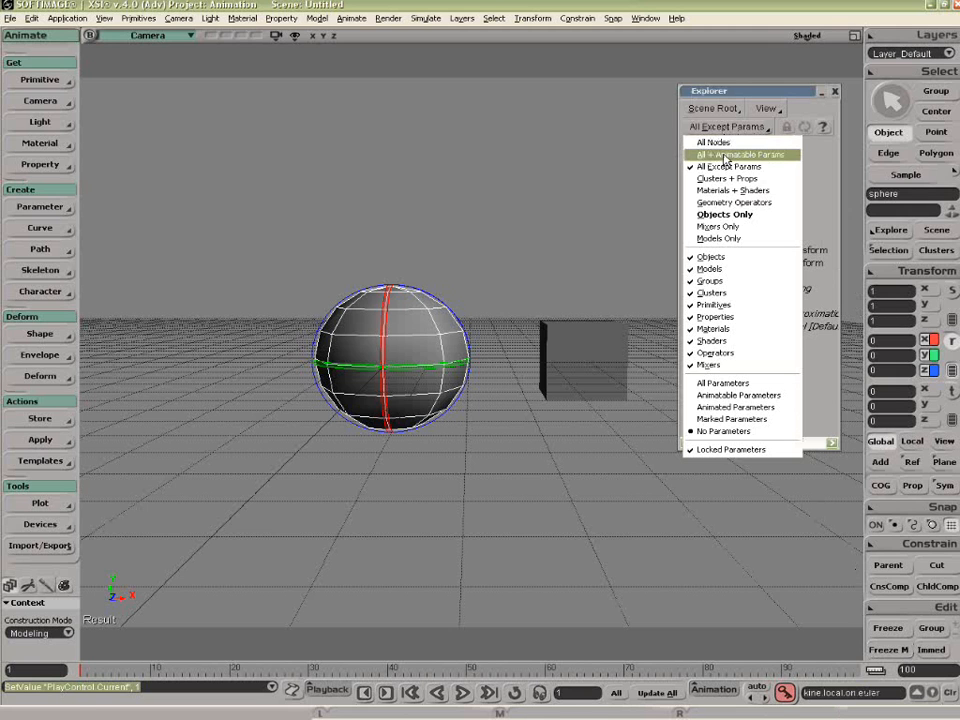
click(726, 157)
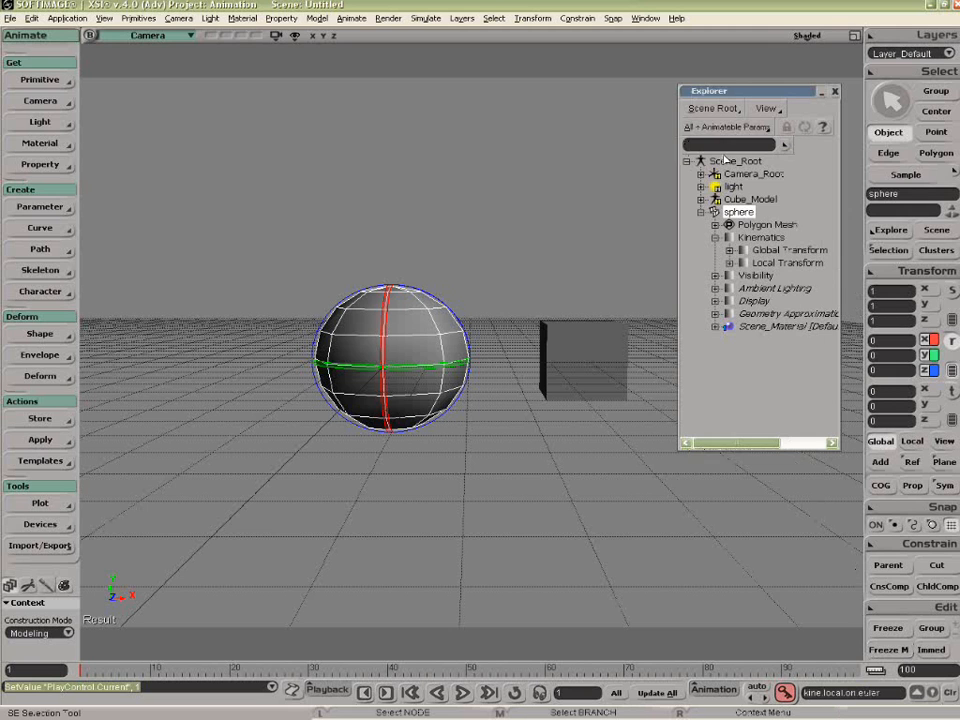
click(729, 263)
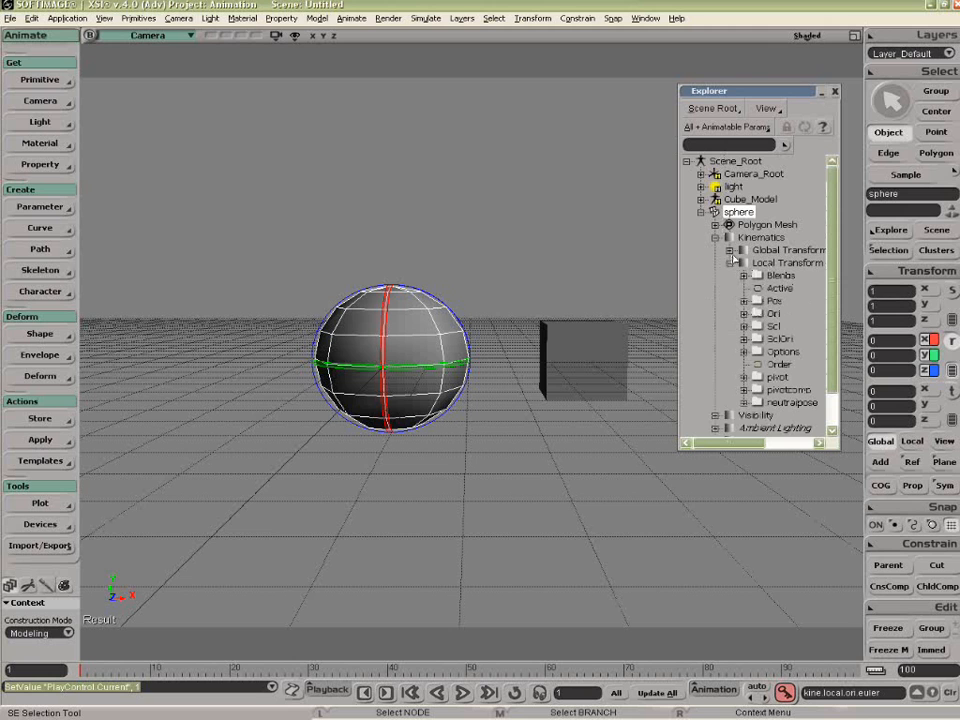
click(743, 313)
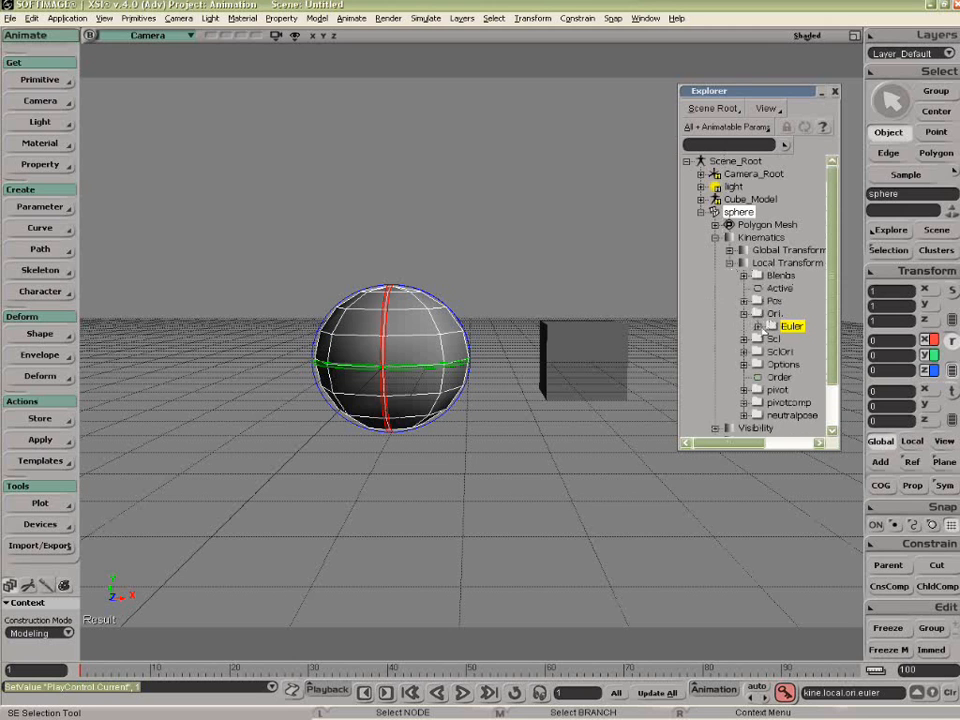
click(758, 326)
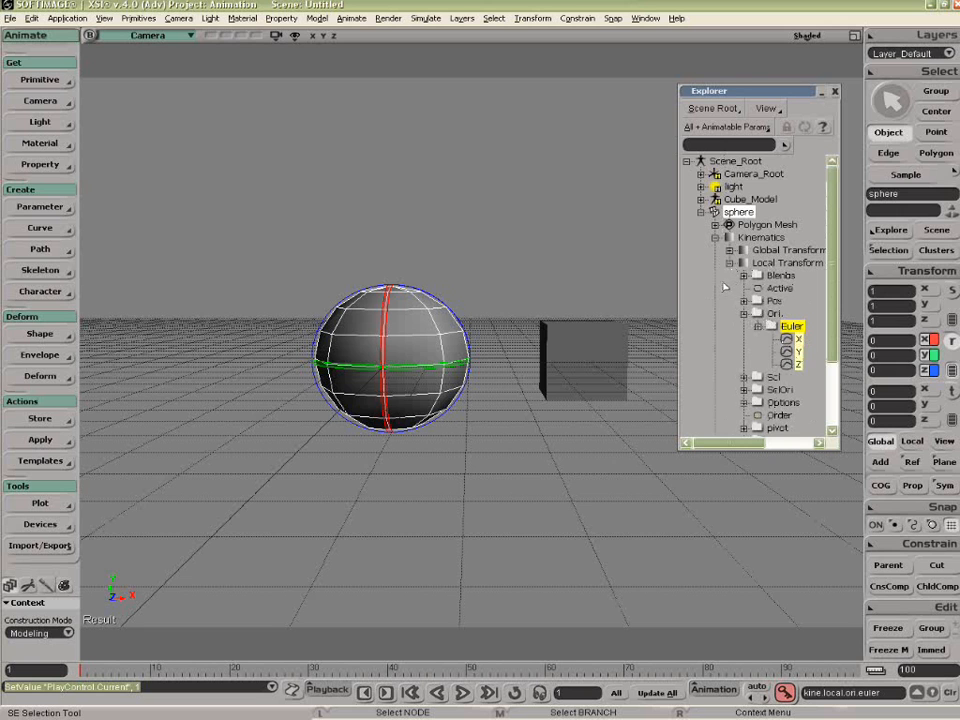
Open the sphere's Local Transform property page, move it clear of the sphere and make it narrower
key(c)
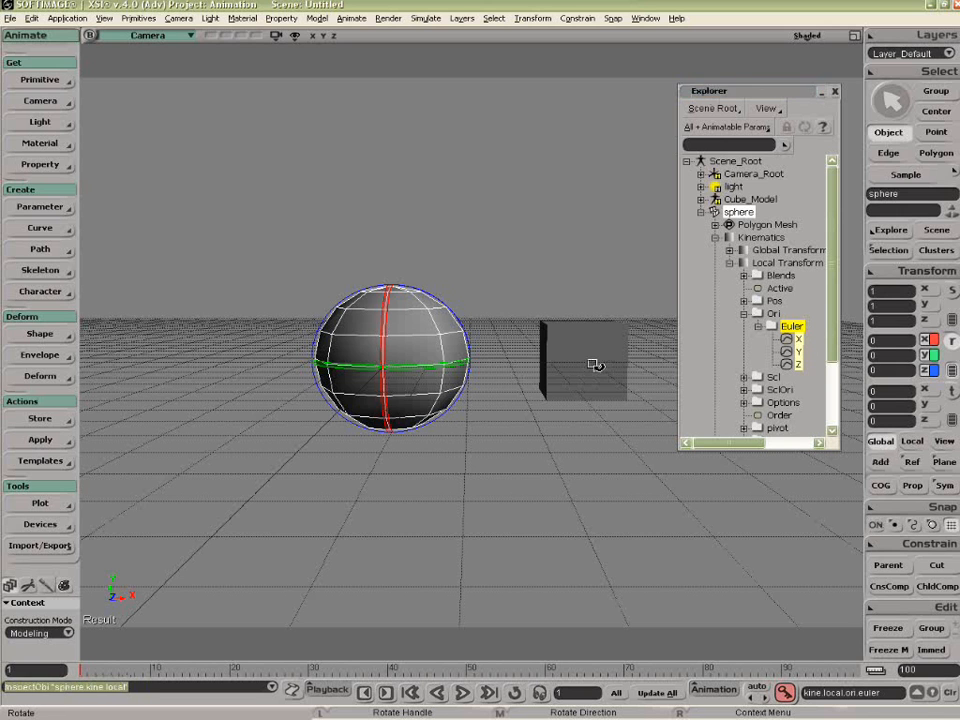
key(ctrl+k)
drag(313, 216, 272, 92)
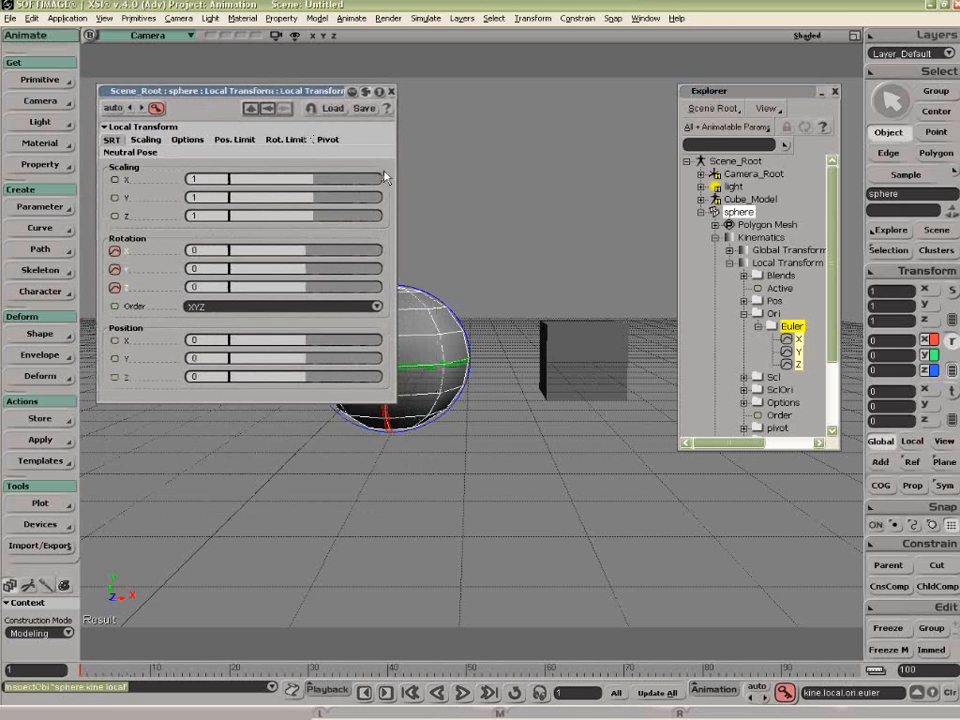
drag(390, 168, 290, 168)
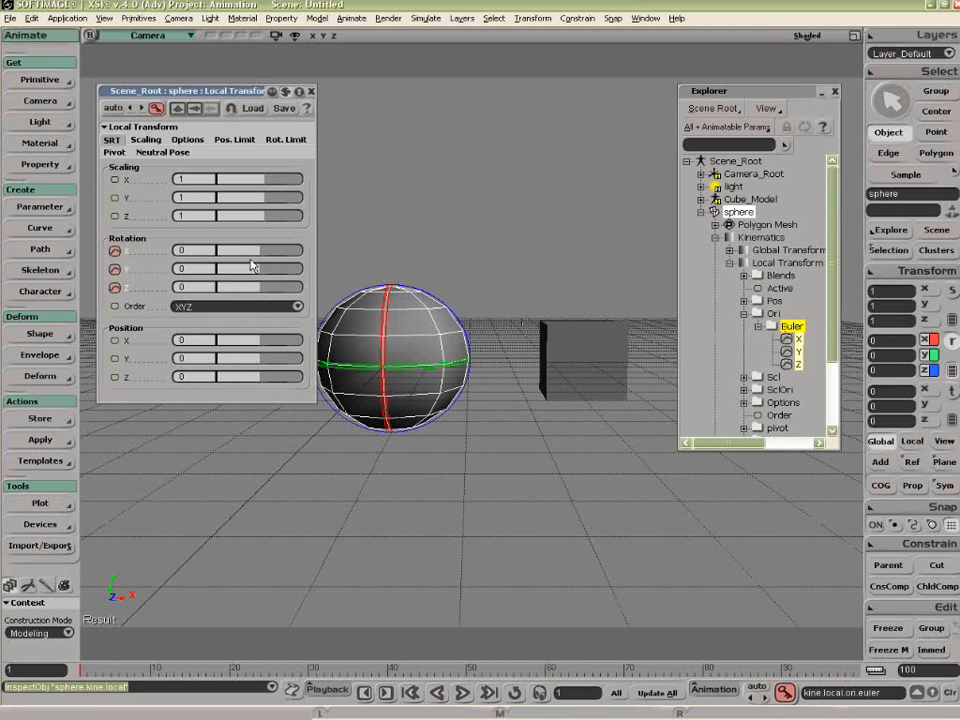
At frame 20, set the sphere's Y rotation to about 87.6, key rotation X, Y and Z, and close the property page
key(period)
drag(266, 268, 281, 268)
click(115, 250)
click(115, 269)
click(115, 288)
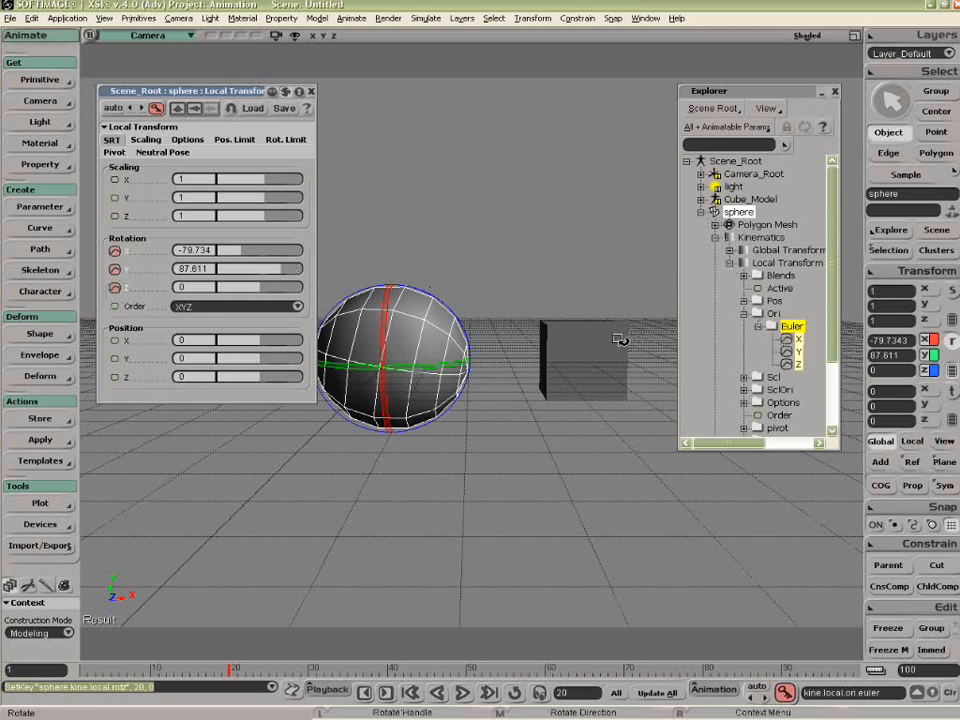
key(space)
click(311, 91)
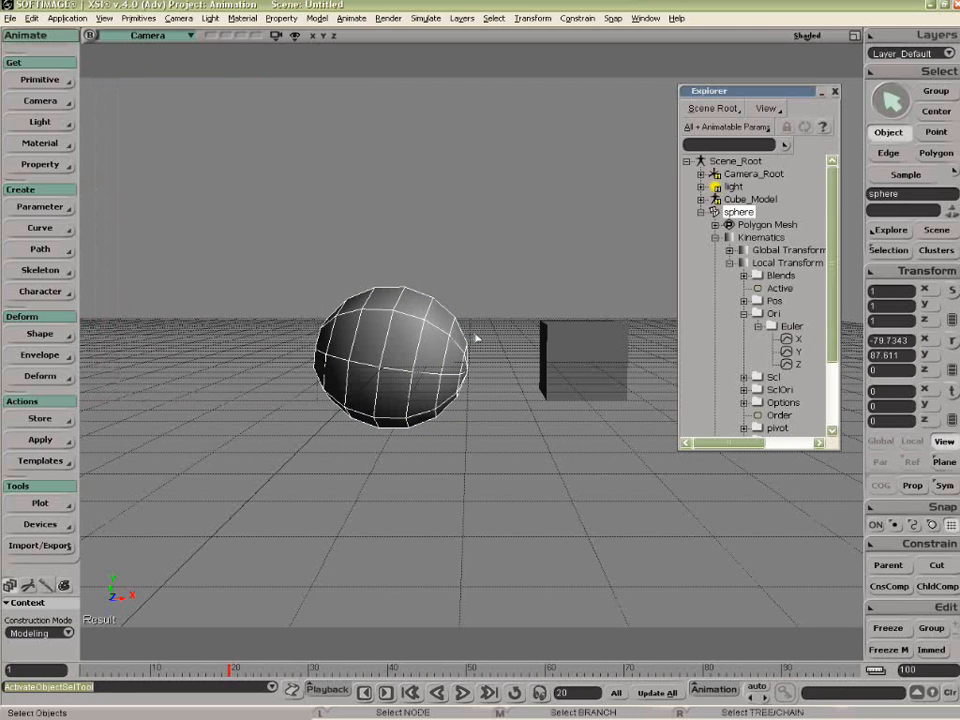
Open the cube's Local Transform property page and close the Explorer
click(563, 360)
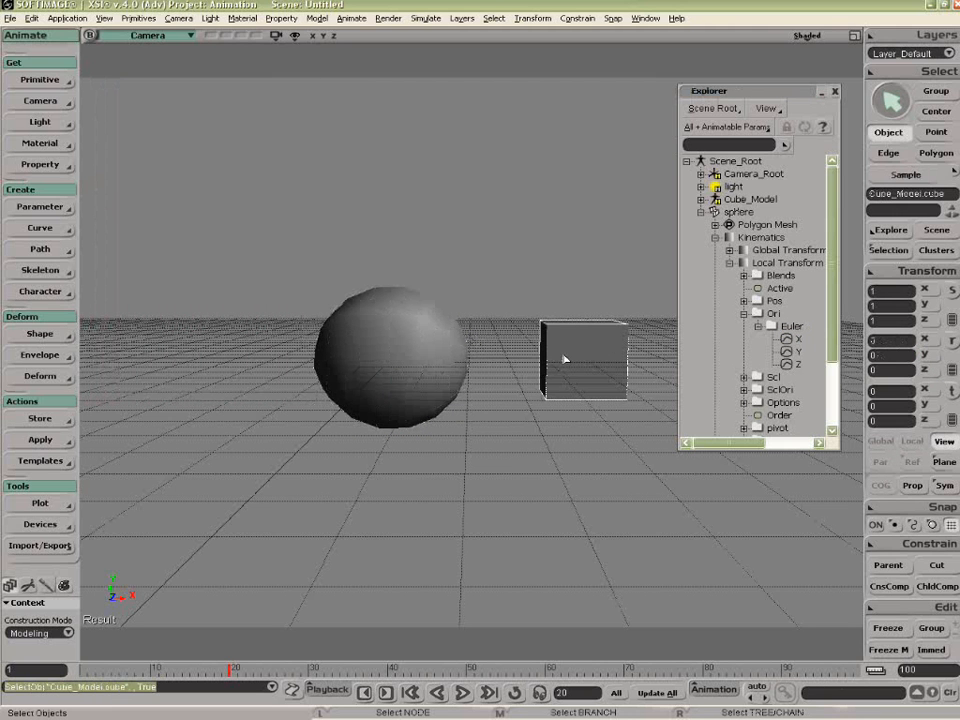
key(ctrl+k)
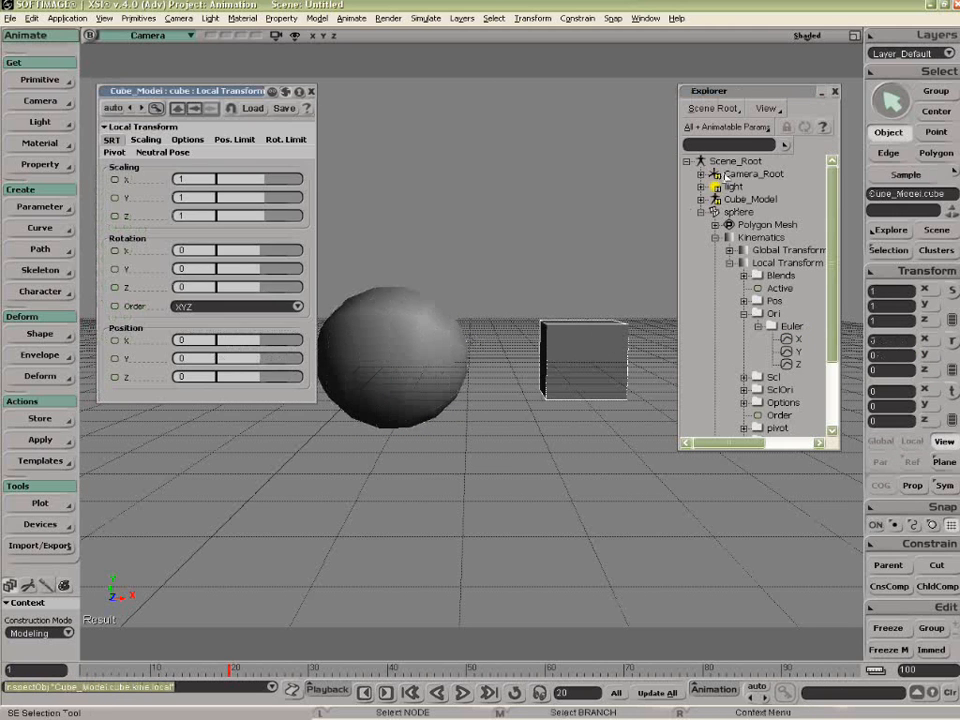
click(834, 92)
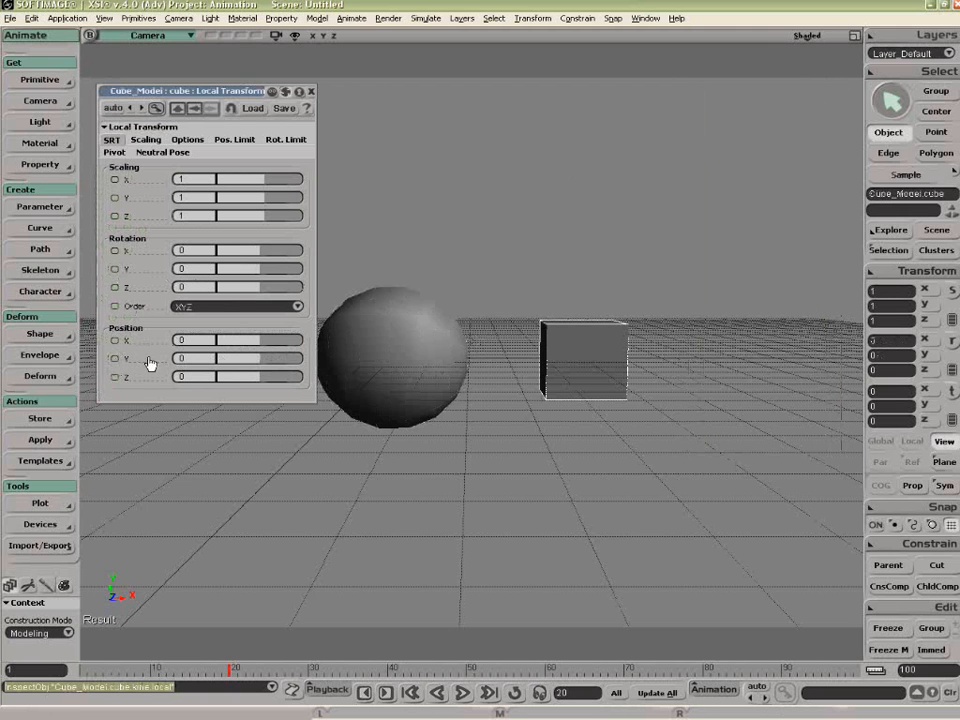
Apply the expression Fc to the cube's local Y position, scrub back to frame 1 and close the Expression Editor
right_click(119, 360)
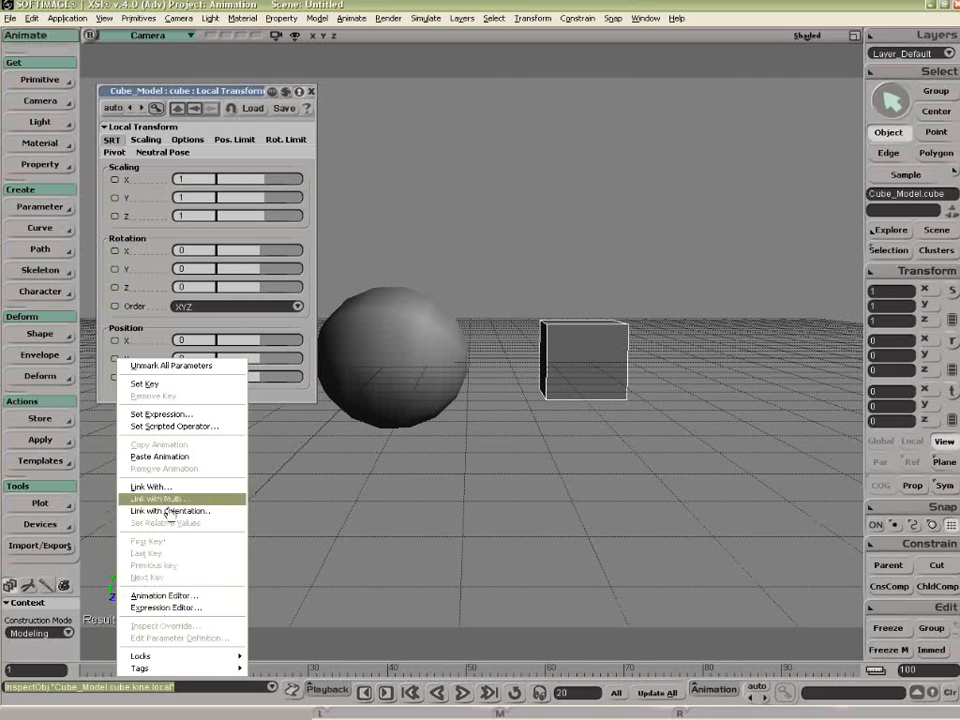
click(166, 413)
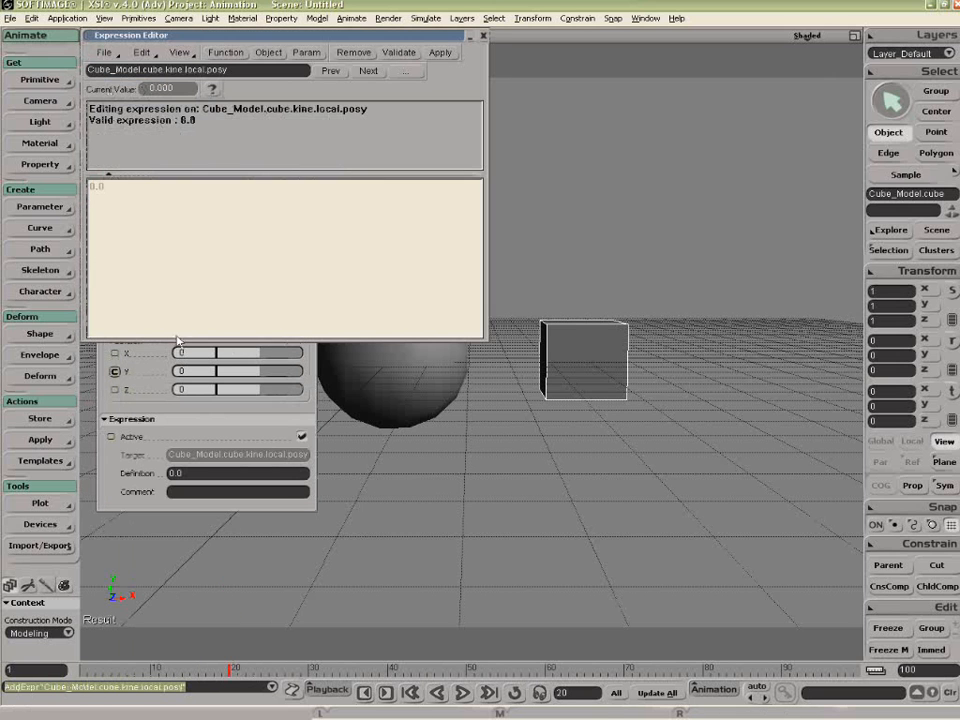
drag(119, 190, 90, 188)
text(F)
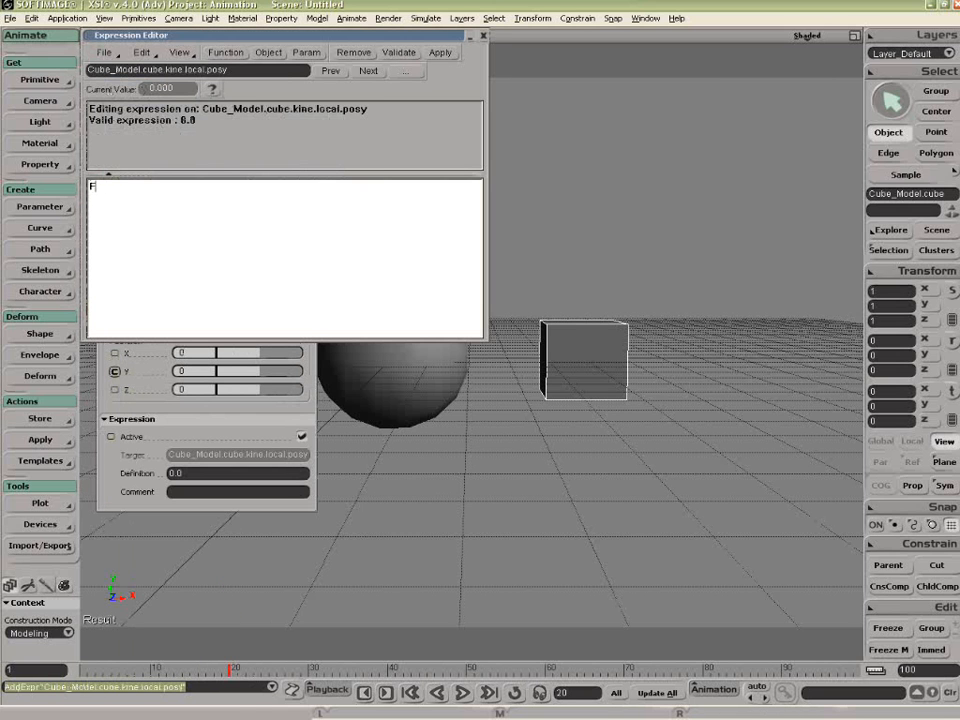
text(c)
click(446, 54)
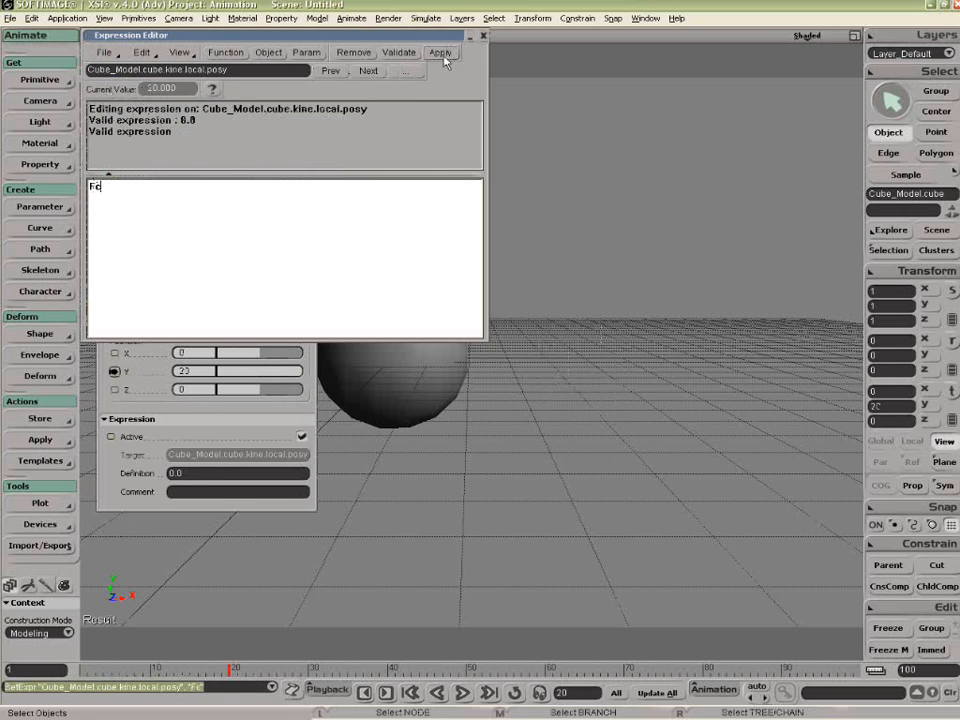
drag(216, 672, 80, 657)
drag(400, 38, 440, 164)
click(522, 161)
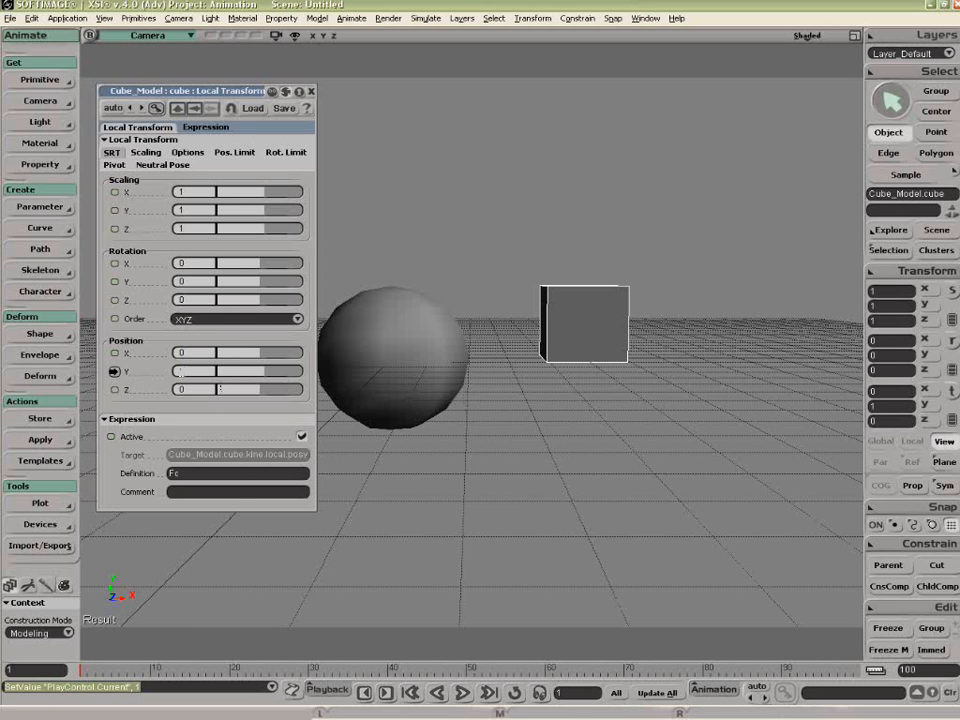
Remove the animation from the cube's local Y position, and also from its marked parameters
right_click(113, 374)
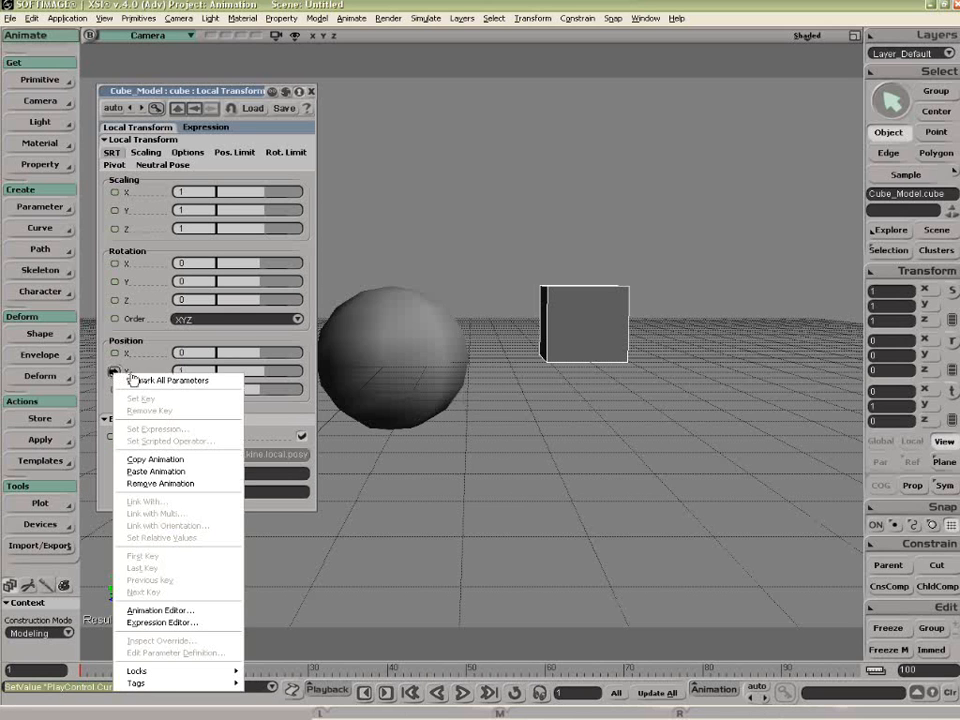
click(150, 487)
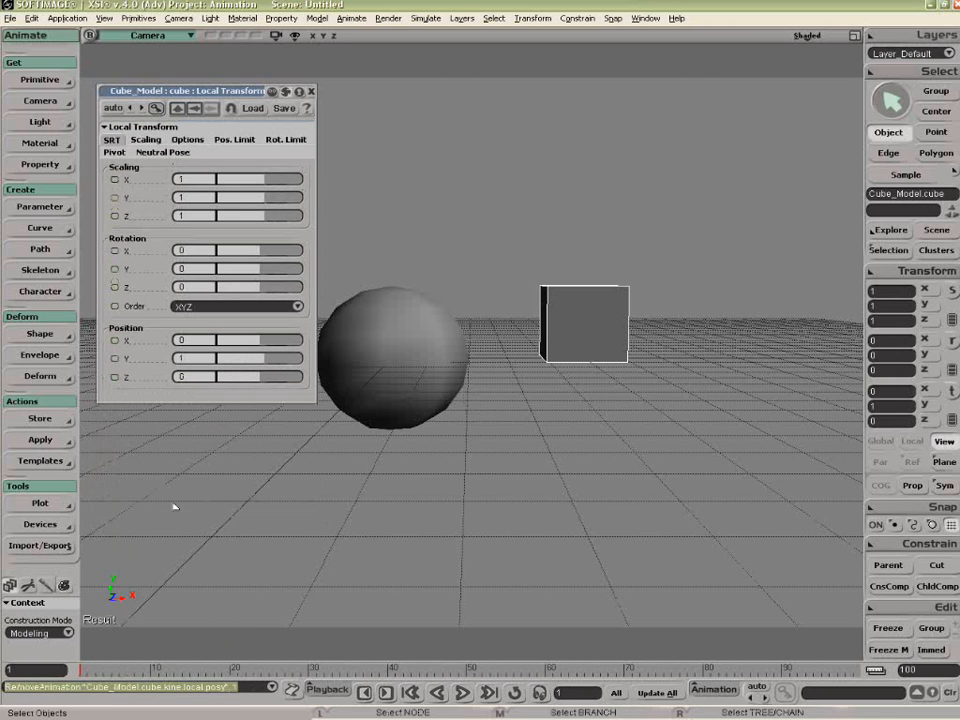
click(728, 692)
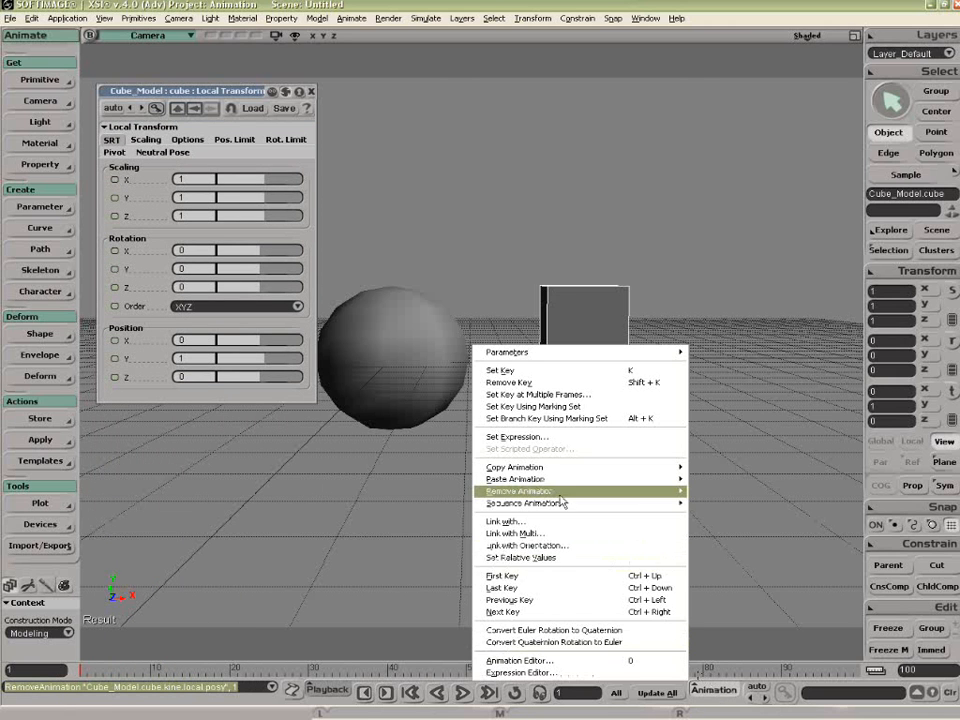
mouse_move(561, 494)
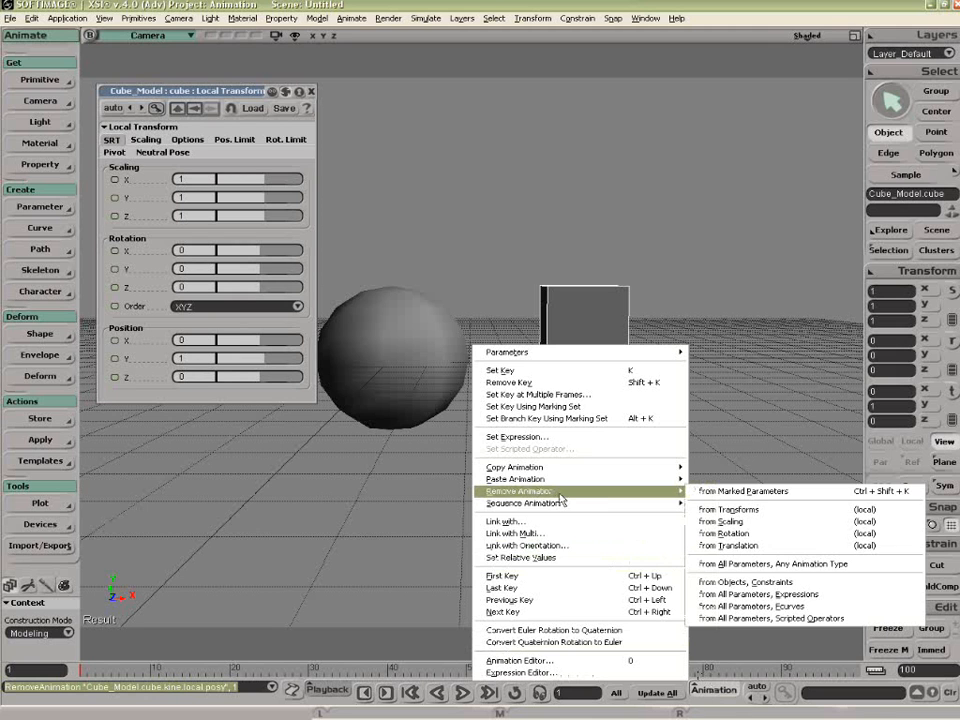
click(721, 492)
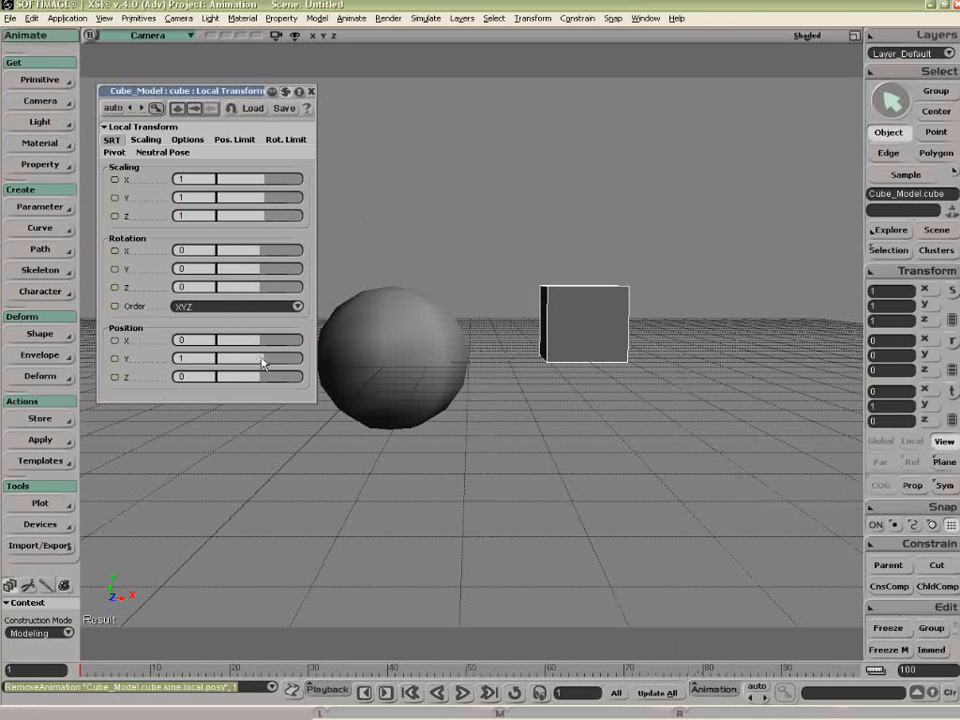
Key the cube's local Y position at frame 1, raise and key it between frames 10 and 20, and close its property page at frame 1
click(115, 358)
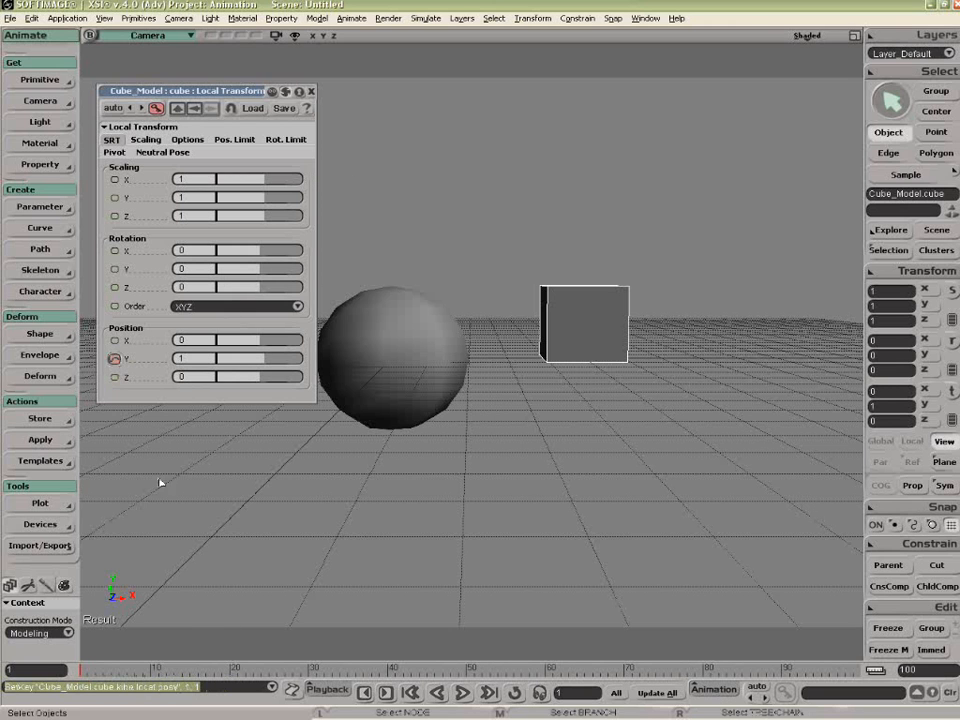
click(183, 668)
drag(262, 363, 282, 363)
click(115, 358)
drag(182, 668, 41, 628)
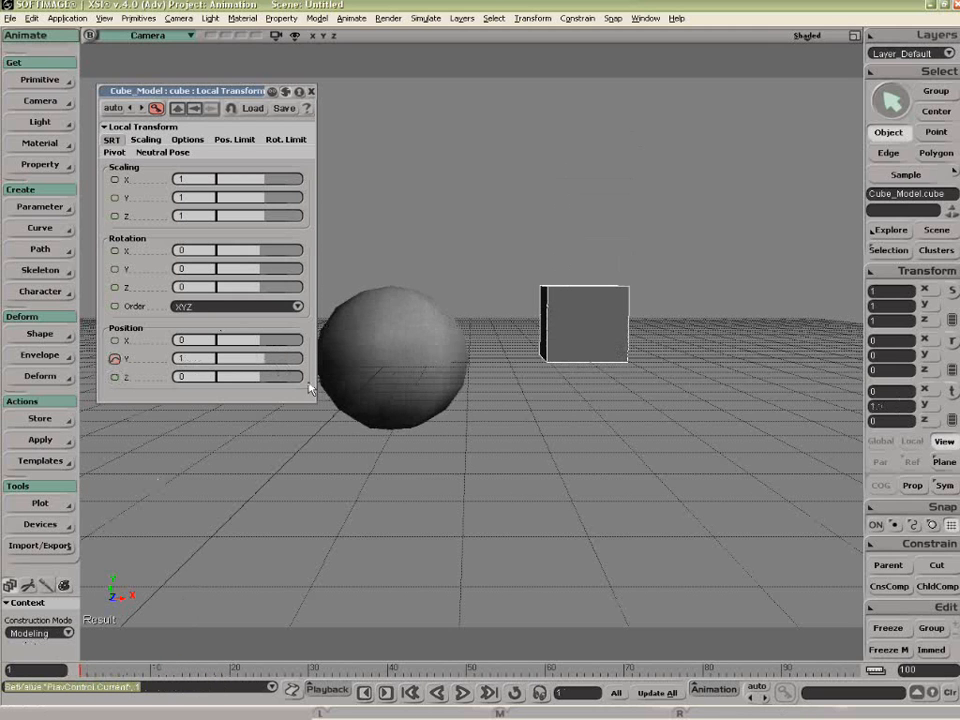
click(311, 92)
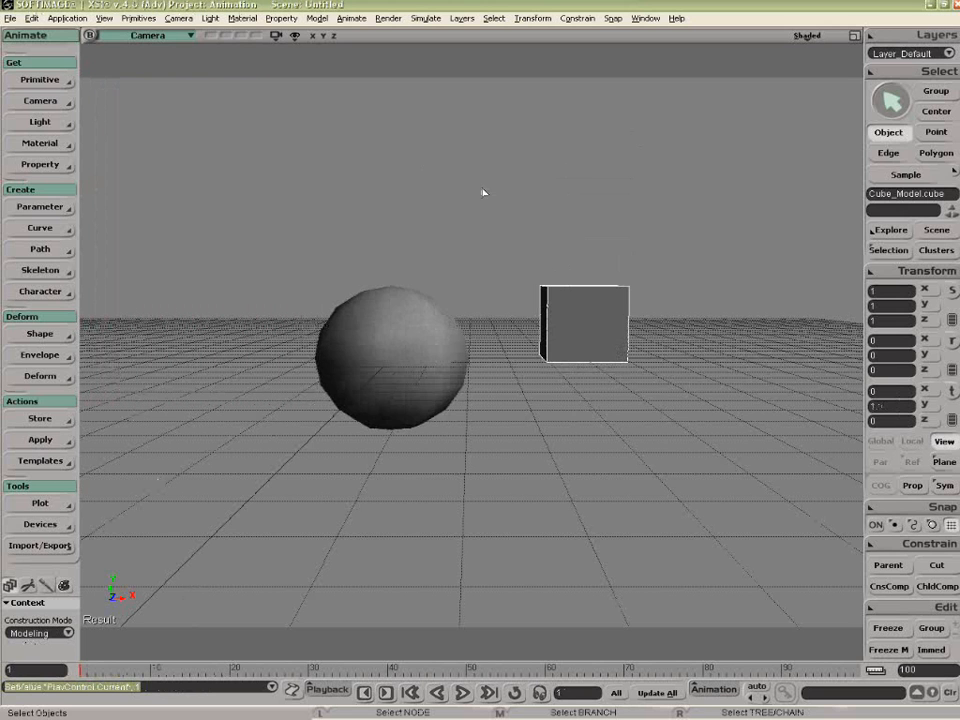
Open the Explorer and expand the sphere's local transform down to its Euler orientation parameters to examine their animation
key(8)
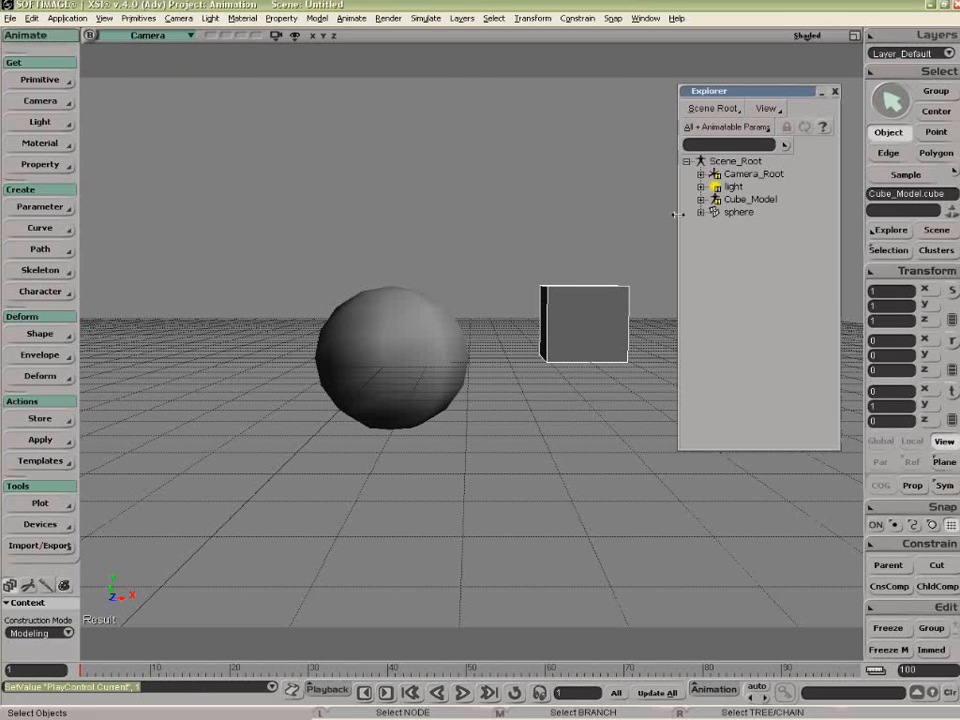
click(702, 200)
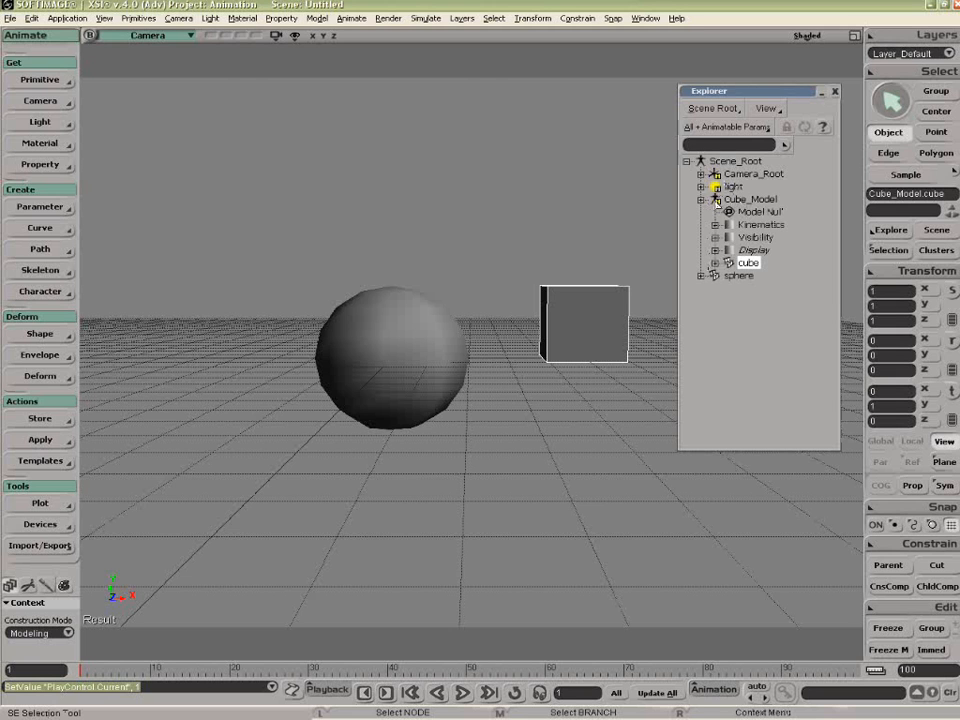
click(701, 275)
click(715, 300)
click(729, 326)
click(743, 338)
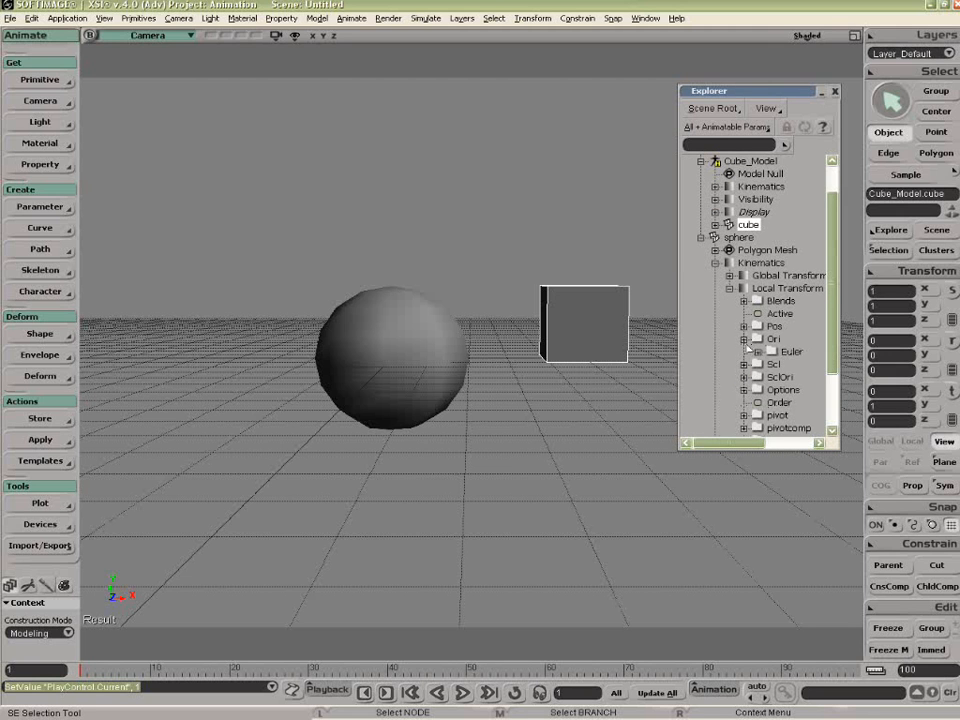
click(757, 351)
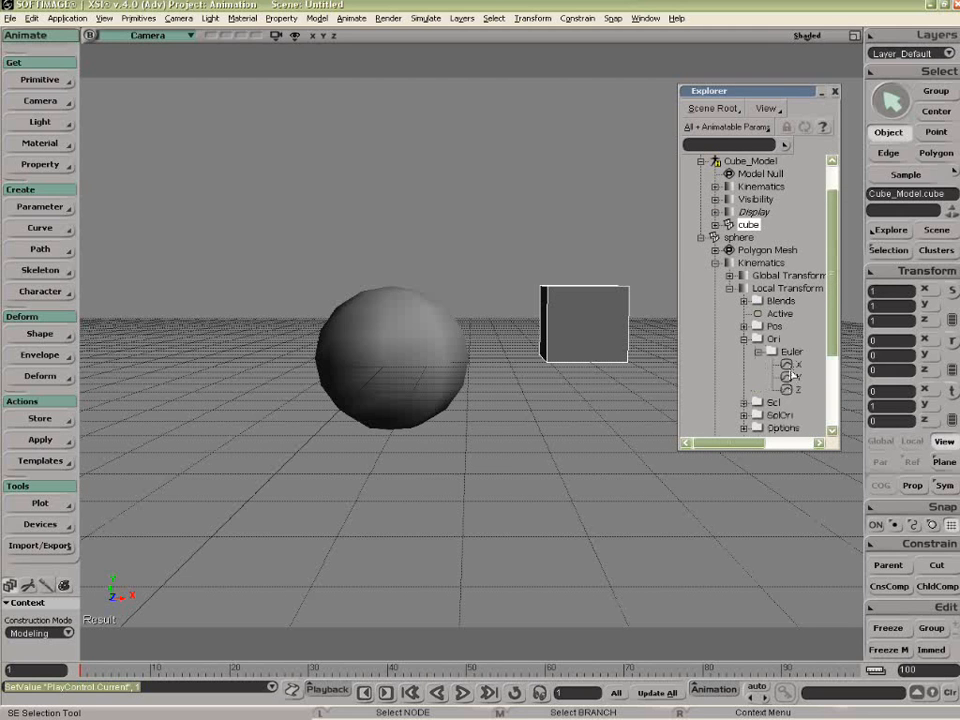
Collapse the sphere's branch and expand the cube's local transform down to its position parameters to examine their animation
click(701, 238)
click(715, 263)
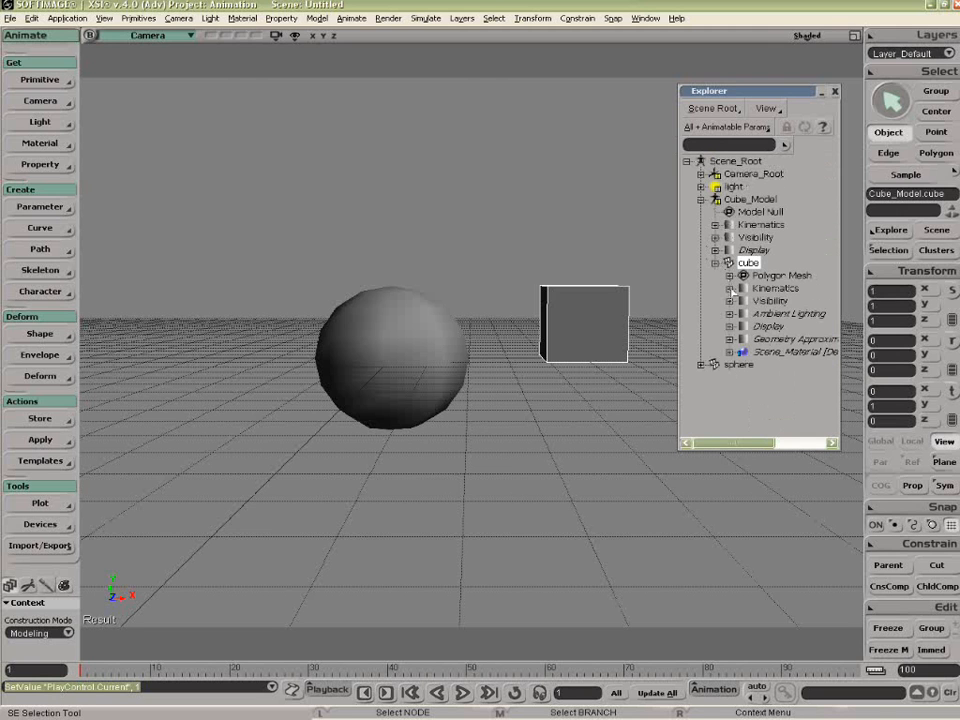
click(729, 288)
click(743, 314)
click(757, 326)
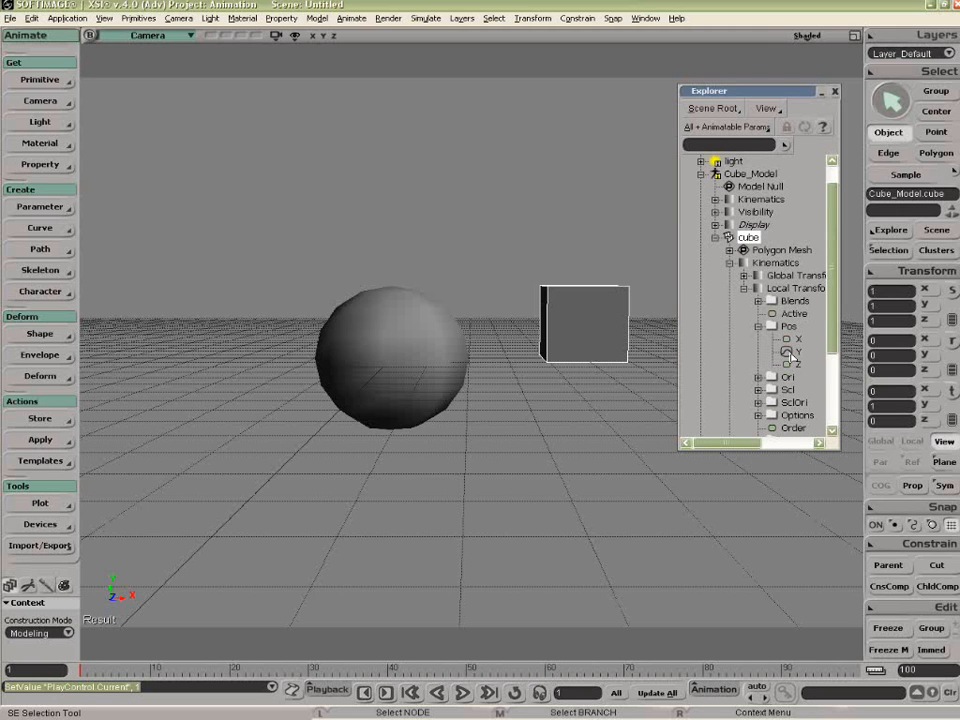
Store the Fcurves of the cube's animated parameters as an action named UP, removing the original animation
click(40, 418)
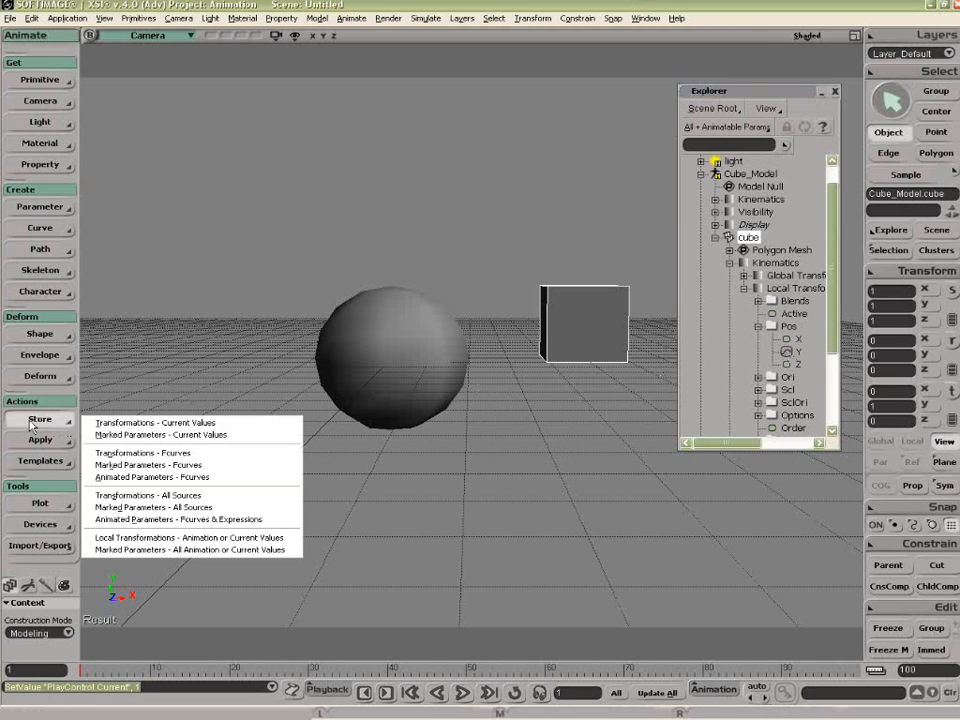
click(171, 478)
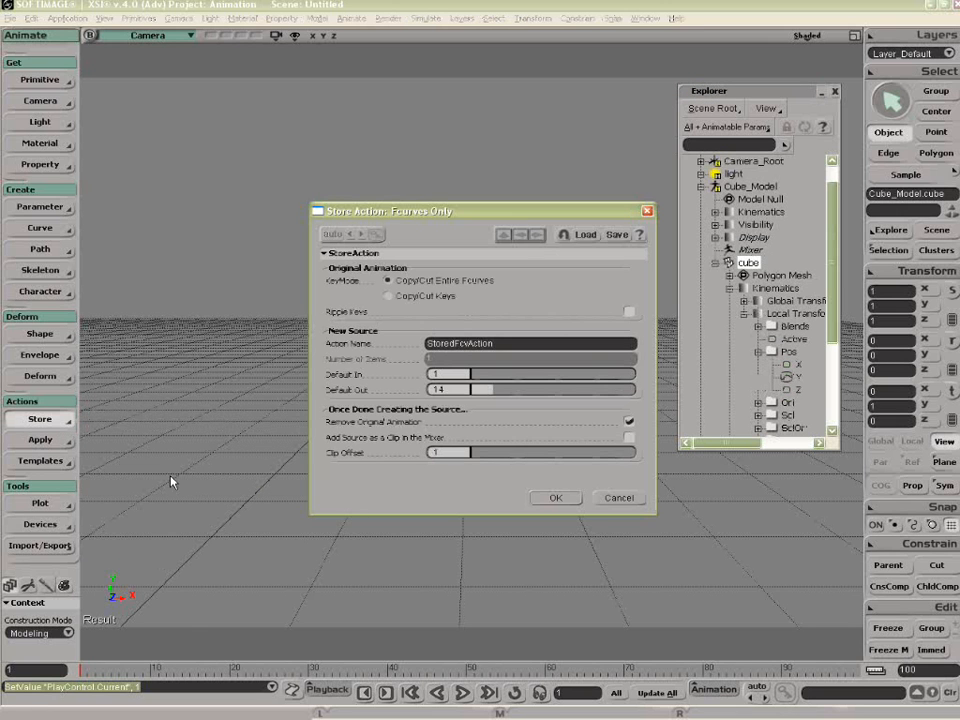
click(502, 344)
text(UP)
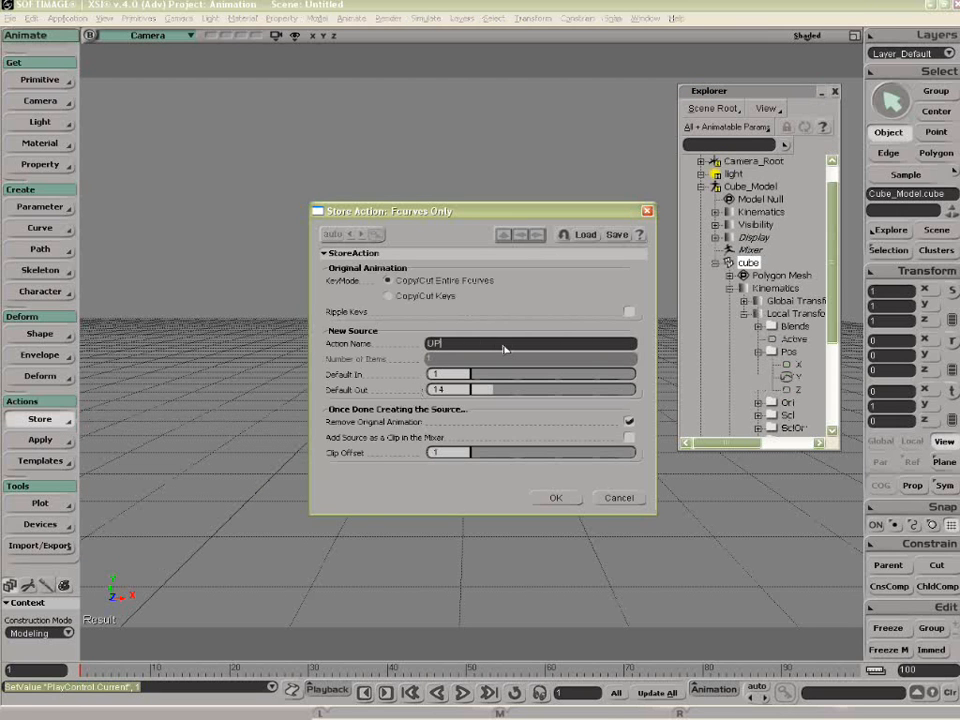
click(557, 498)
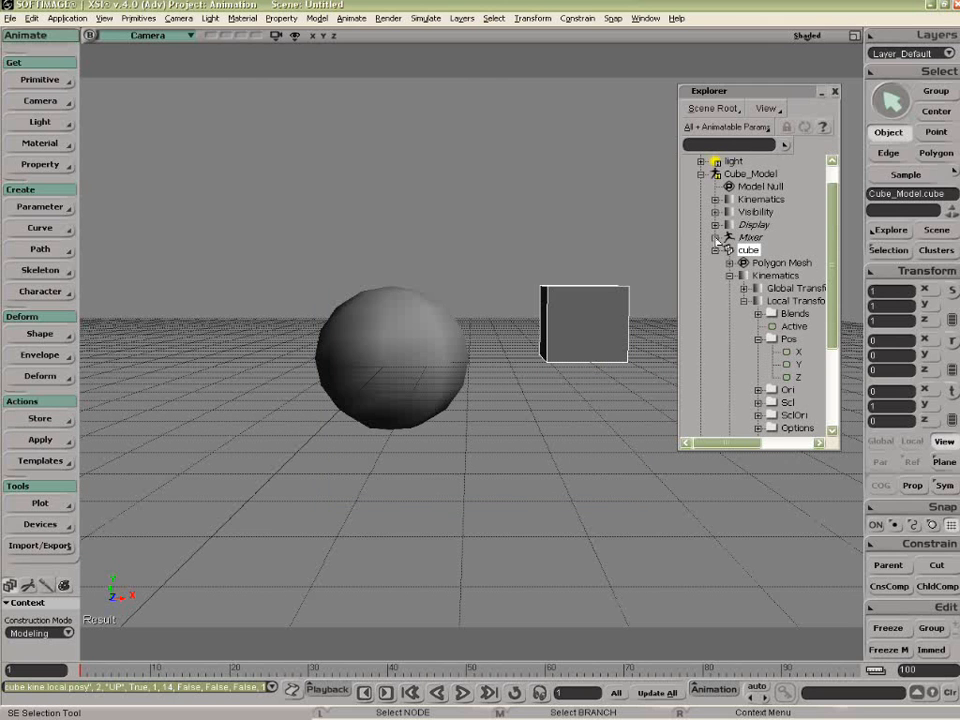
Examine the stored animation sources under Cube_Model's Mixer, collapse the model, and briefly expand the sphere's branch for comparison
click(717, 238)
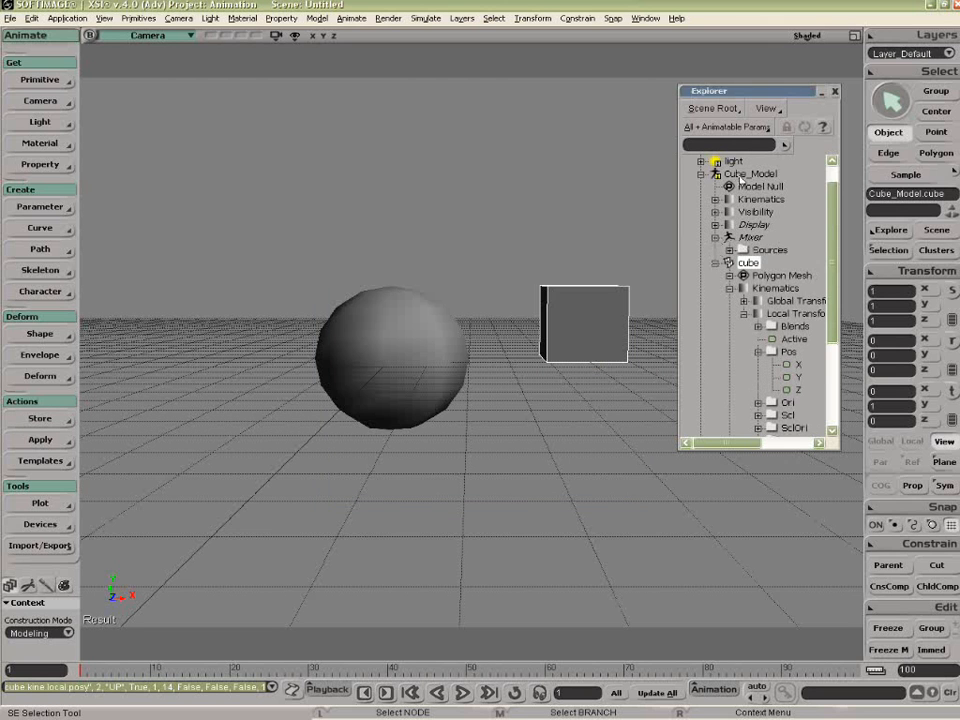
click(729, 250)
click(744, 262)
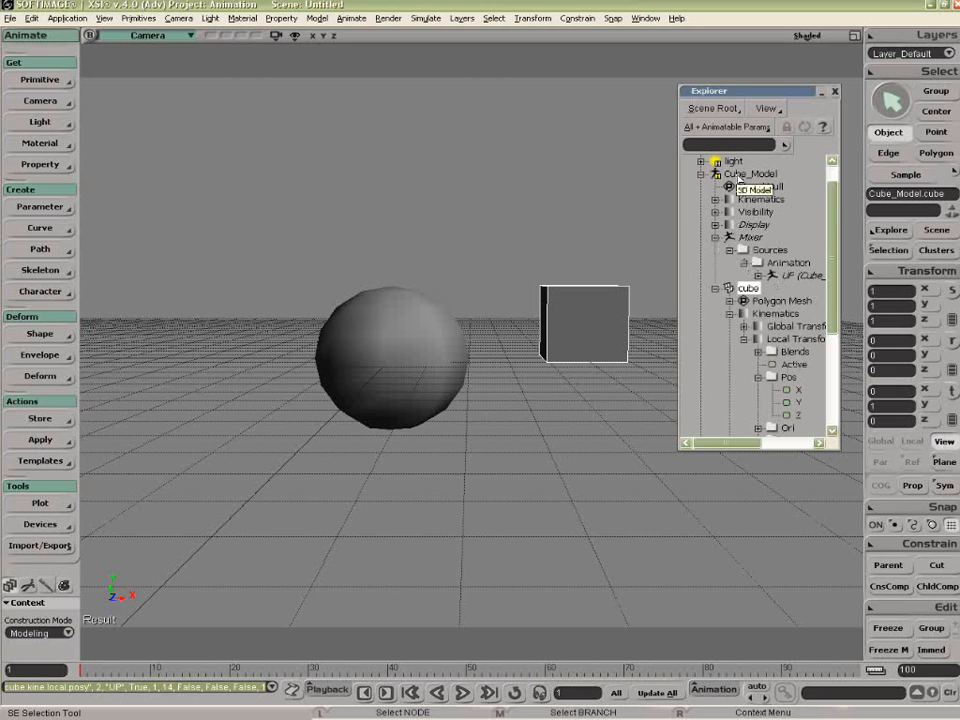
click(701, 175)
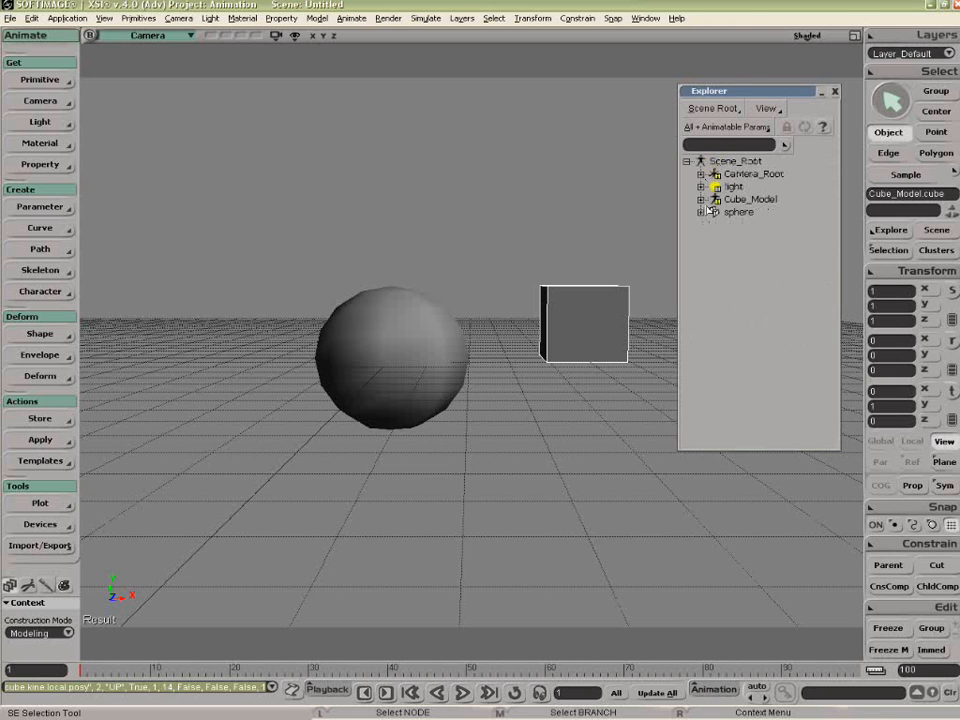
click(701, 212)
click(701, 212)
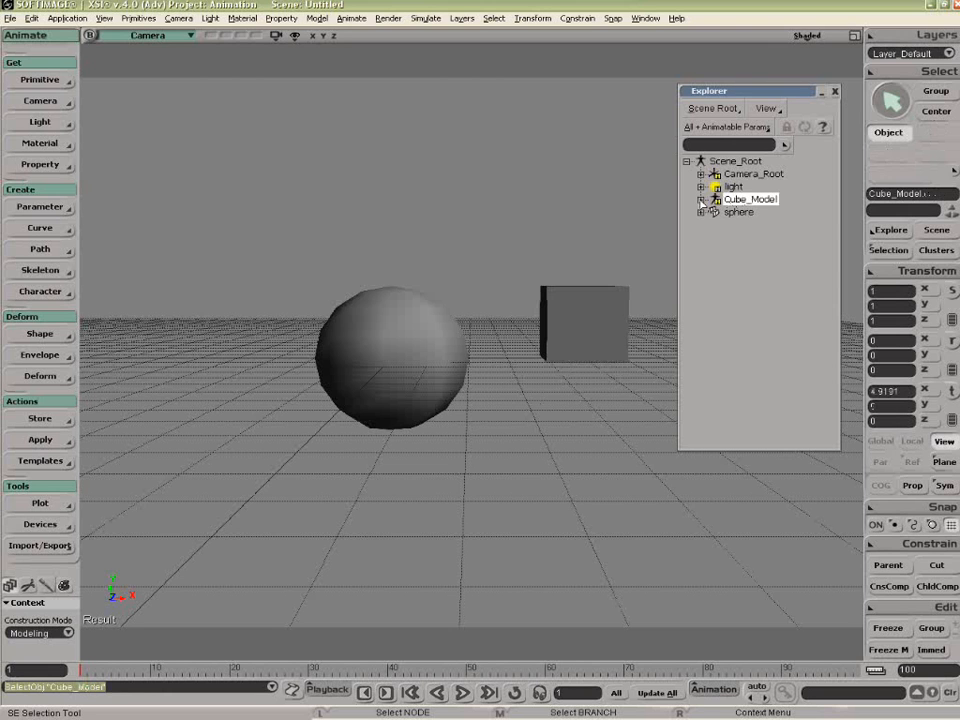
Open the cube's Local Transform property page from its position parameter and key the local Y position at frame 1
click(701, 200)
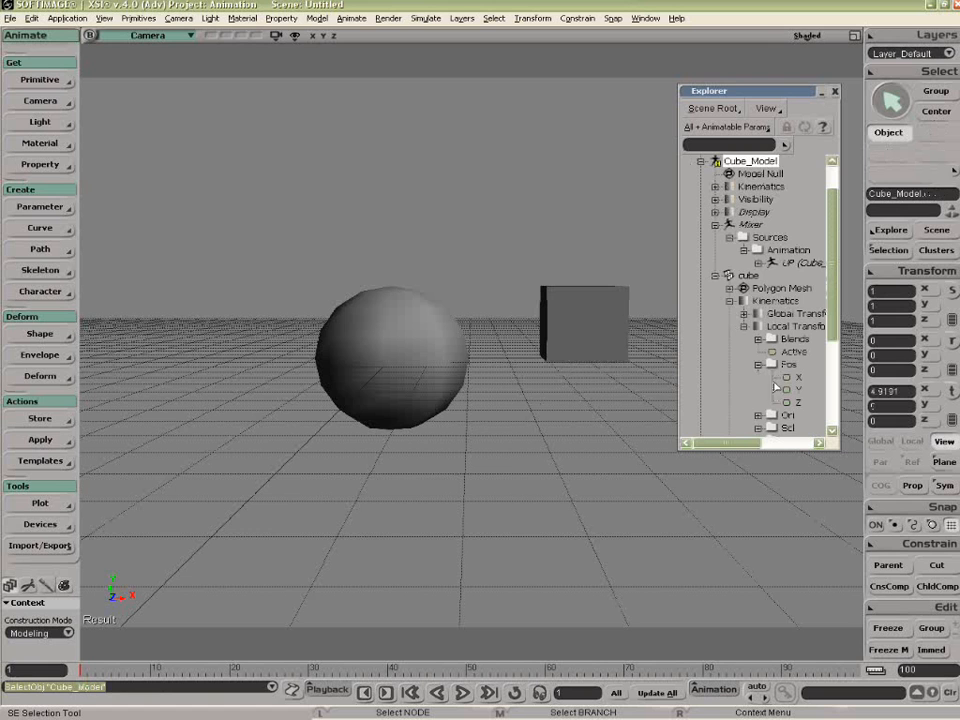
click(788, 391)
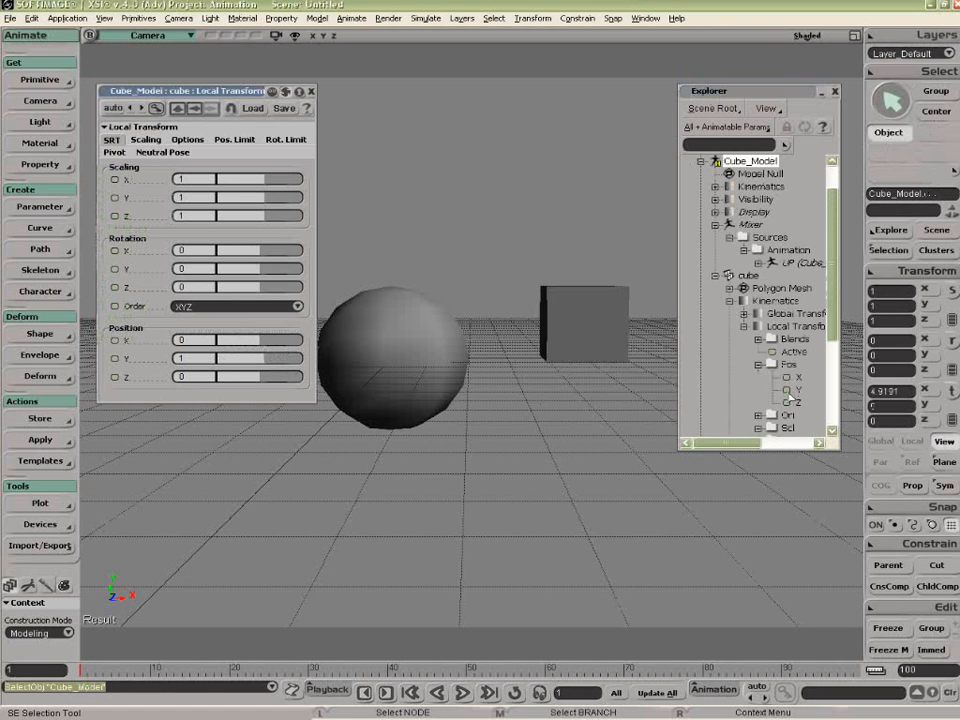
click(114, 358)
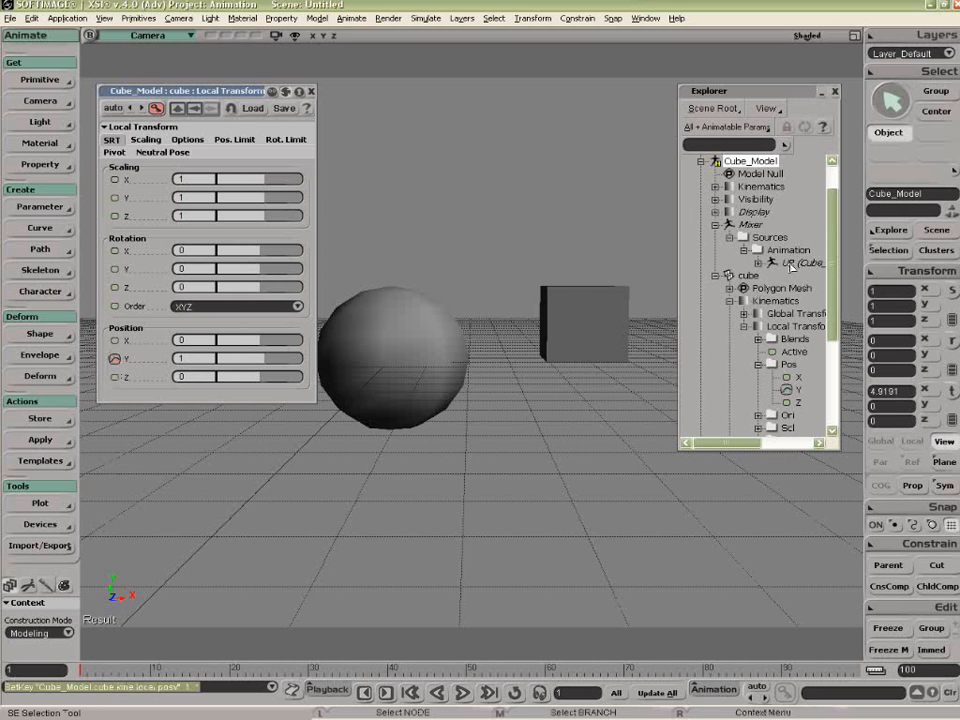
Place the UP action as a clip at frame 23 on Cube_Model's first Animation Mixer track, scrub to frame 28 and close the UP properties
click(789, 264)
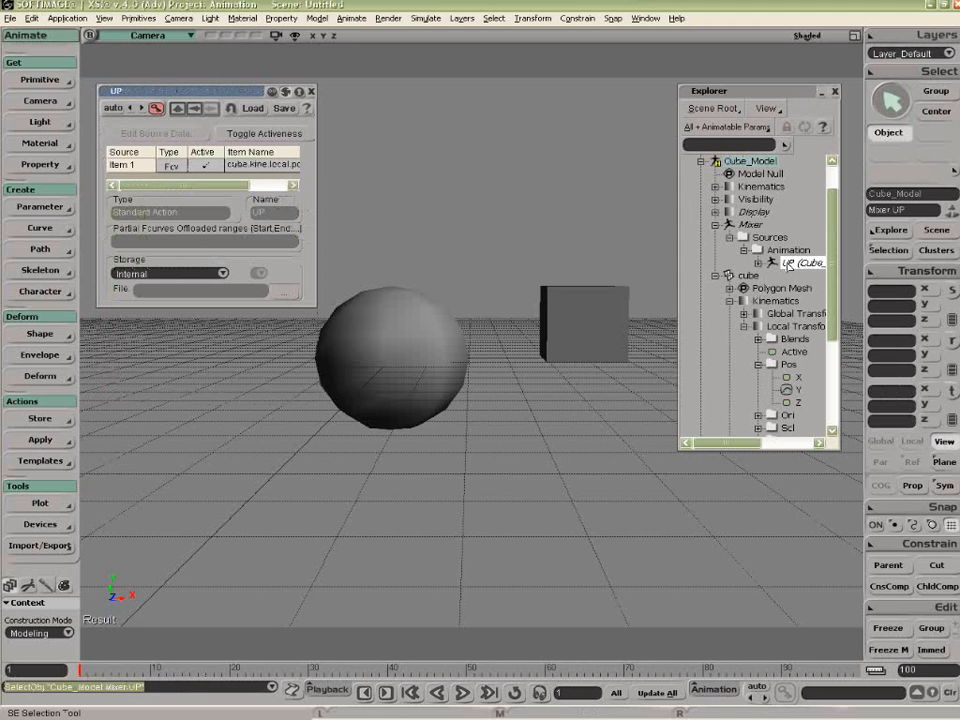
key(alt+0)
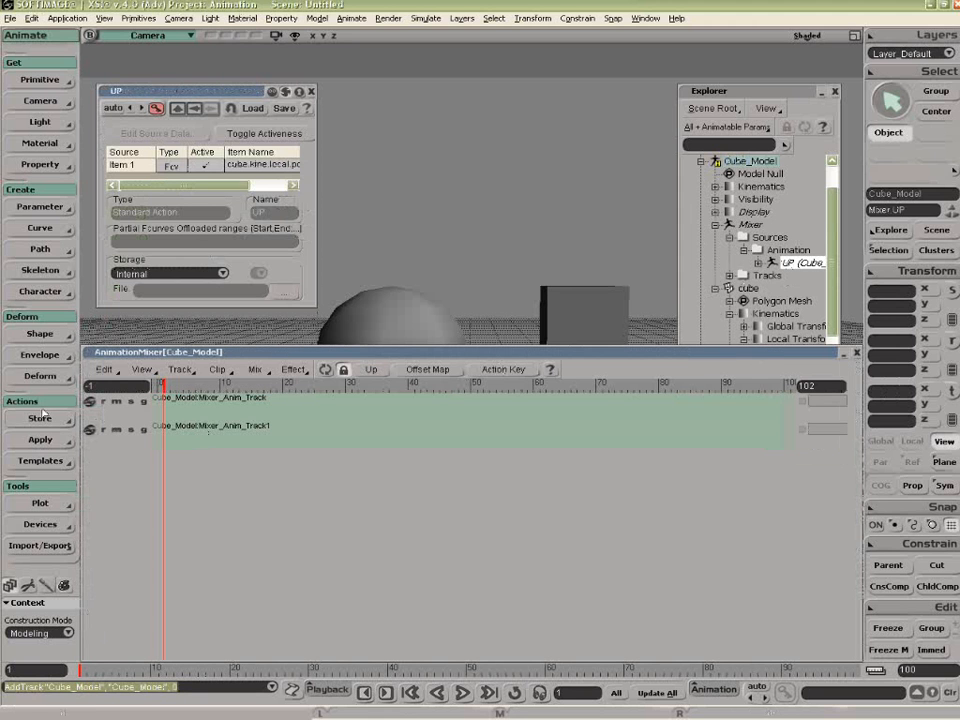
drag(84, 346, 145, 501)
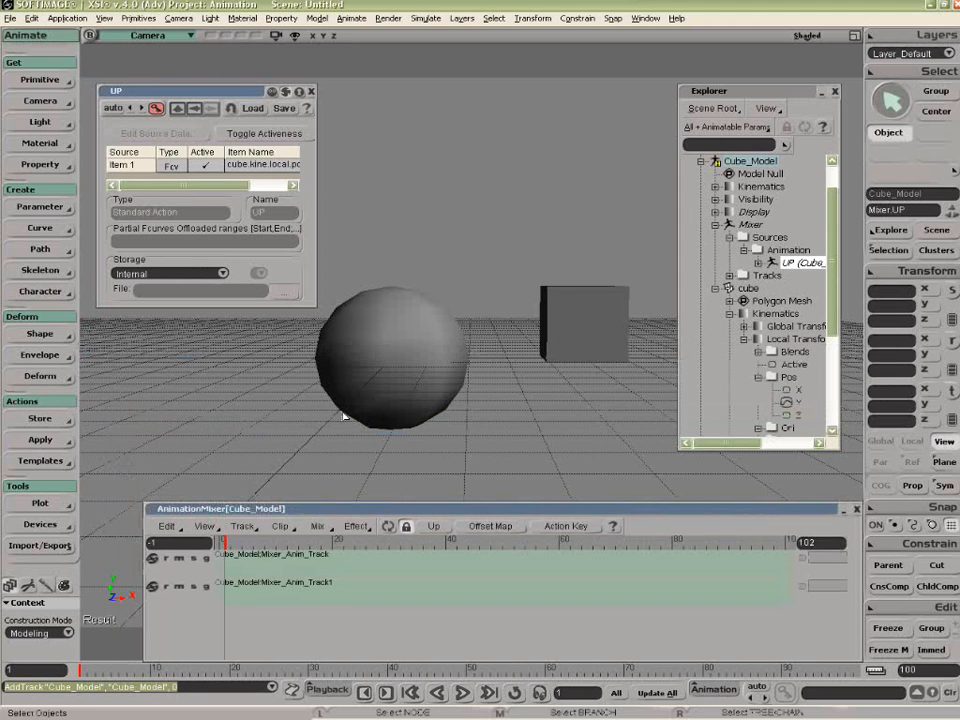
drag(793, 266, 378, 541)
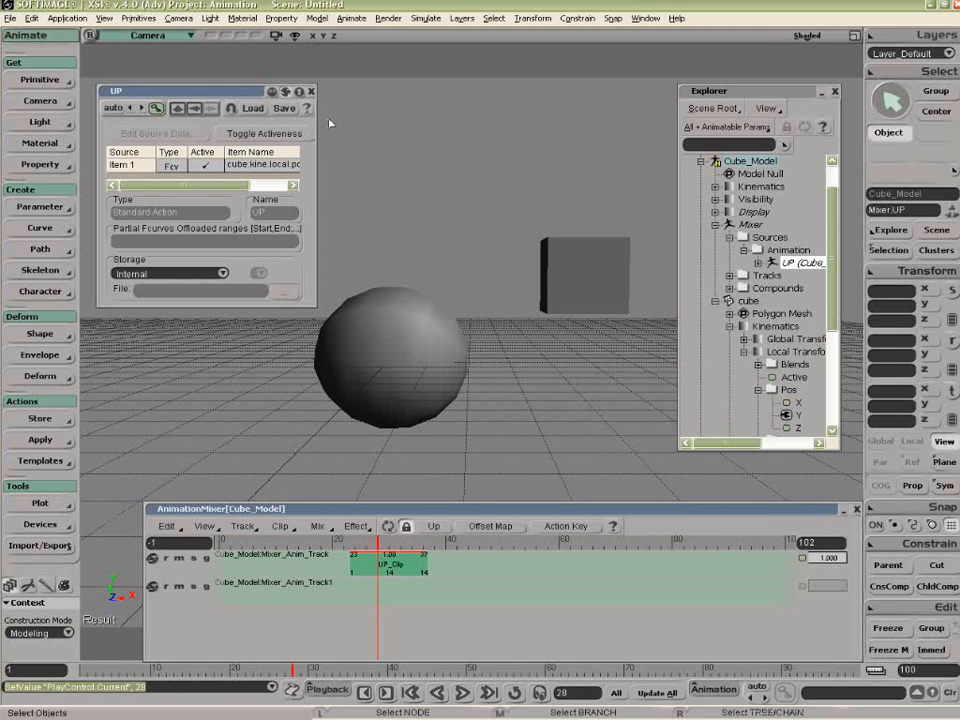
click(310, 91)
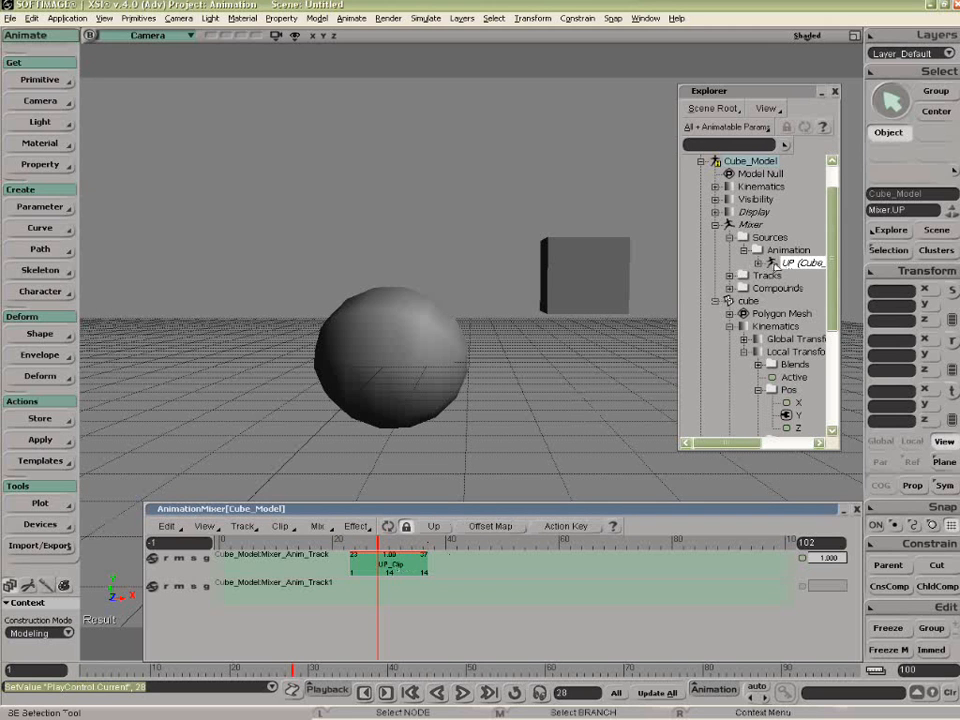
Reopen the UP action source's properties and examine its available storage formats, leaving Internal selected
click(773, 263)
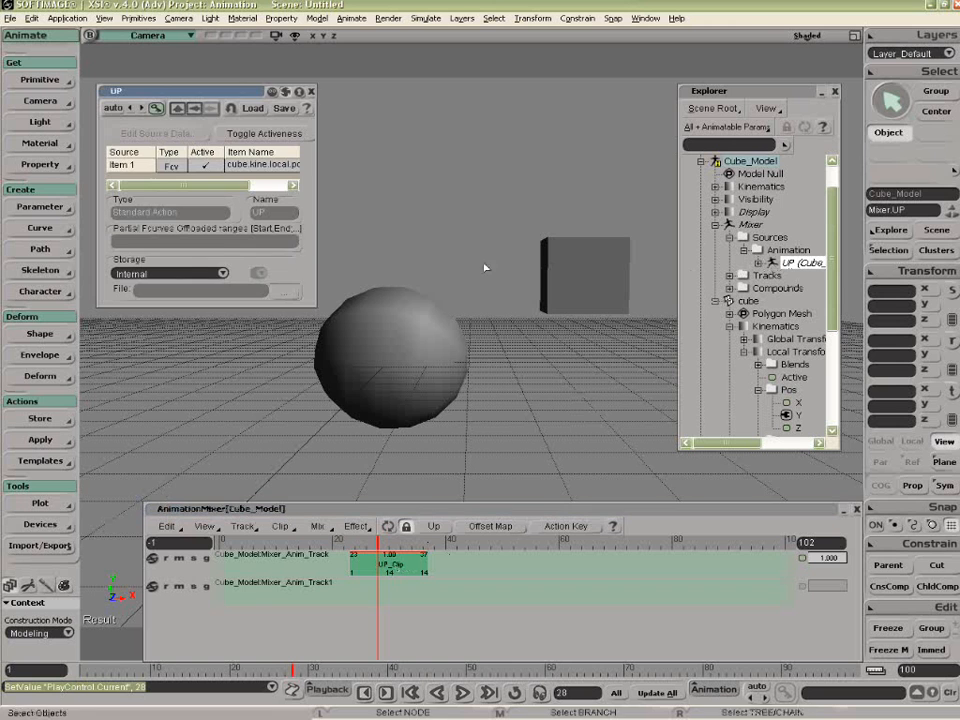
click(222, 274)
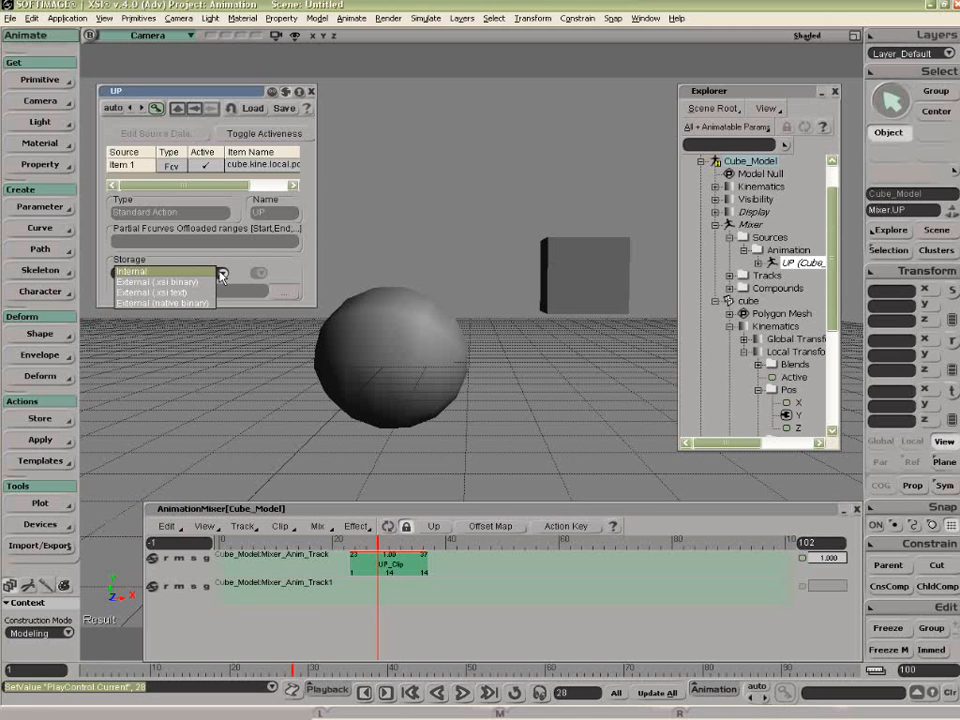
click(225, 272)
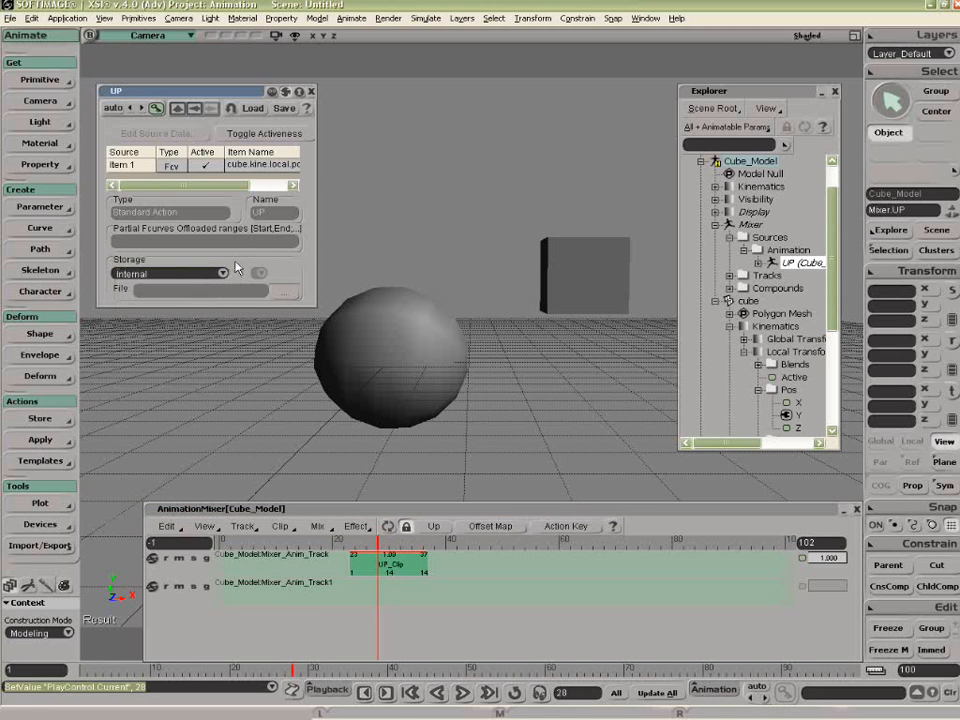